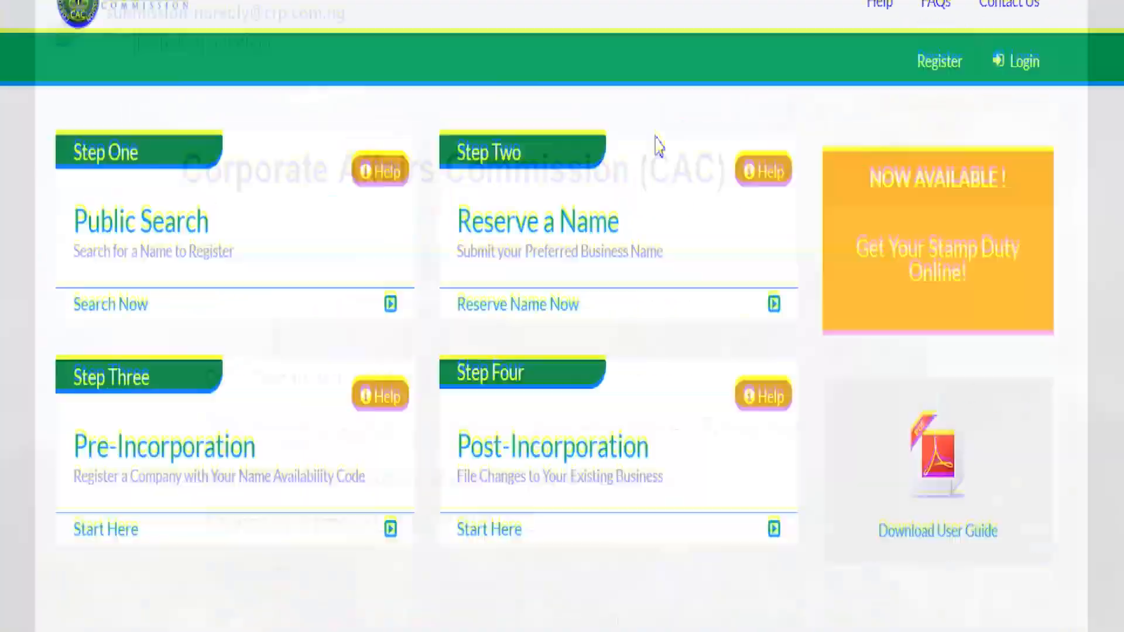
- Log in to the CAC portal and view the approved name reservations
click(1030, 63)
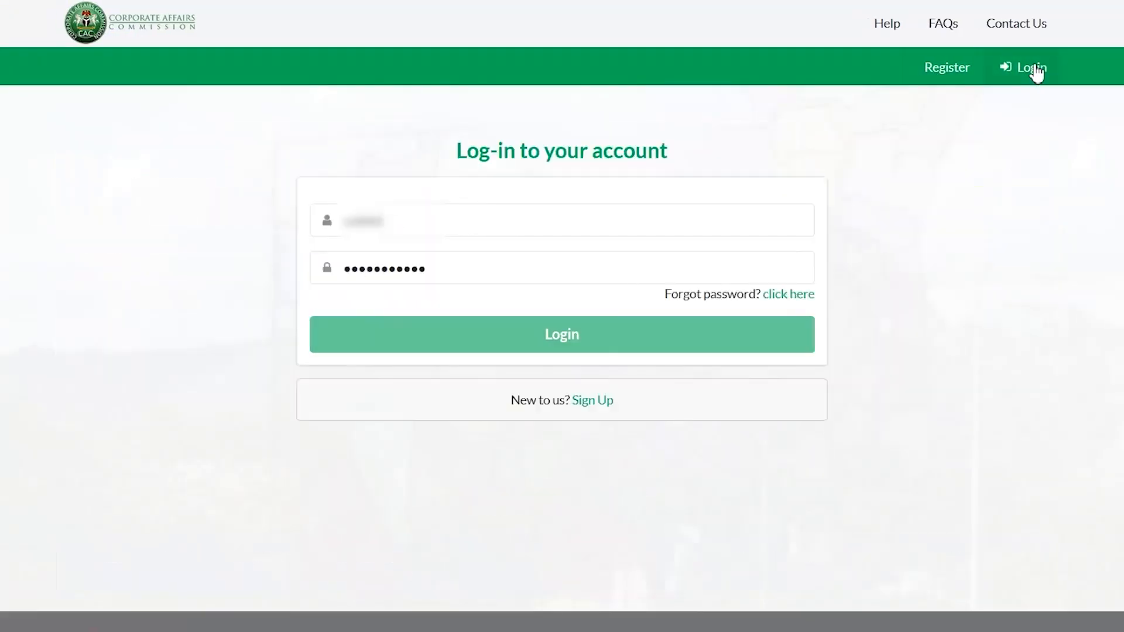
click(562, 338)
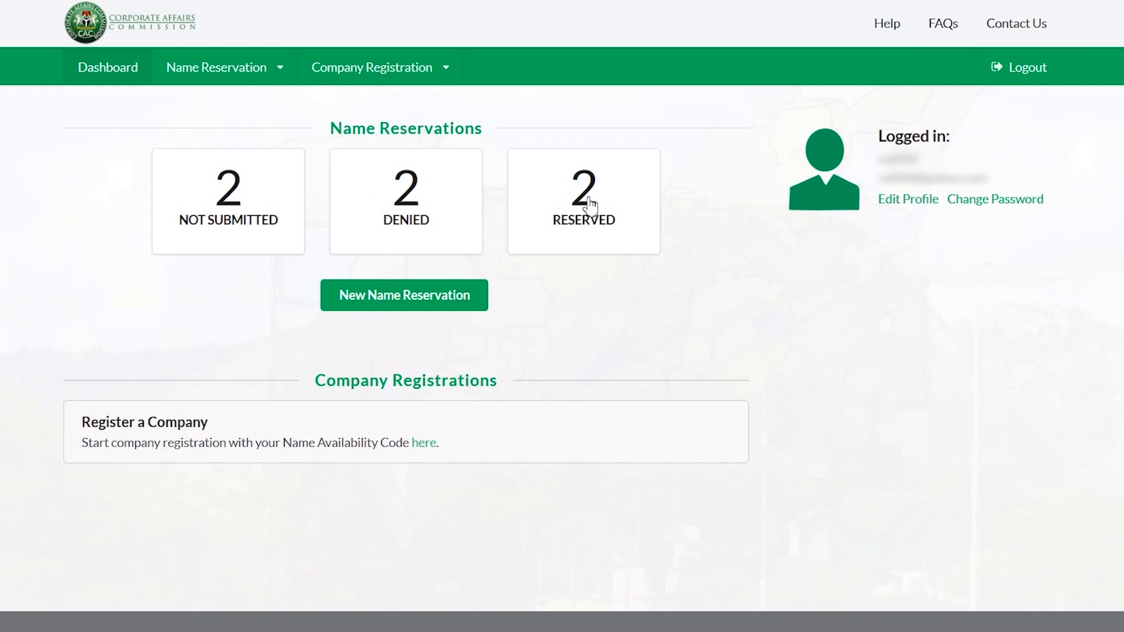
click(590, 206)
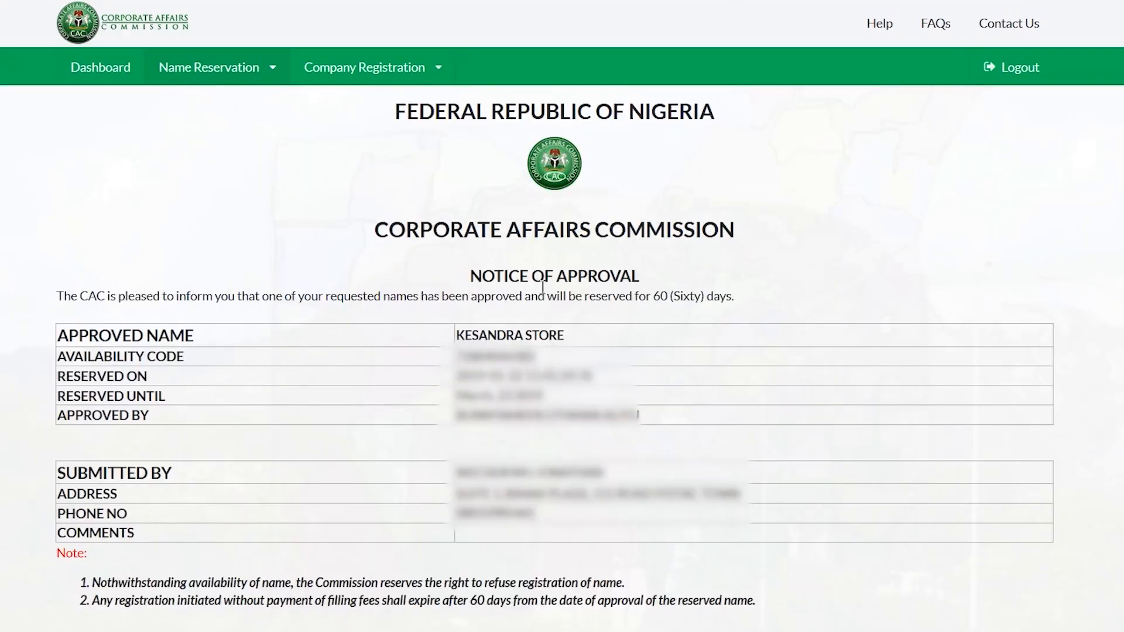
- Copy the KESANDRA STORE availability code and start a new company registration
drag(536, 356, 456, 357)
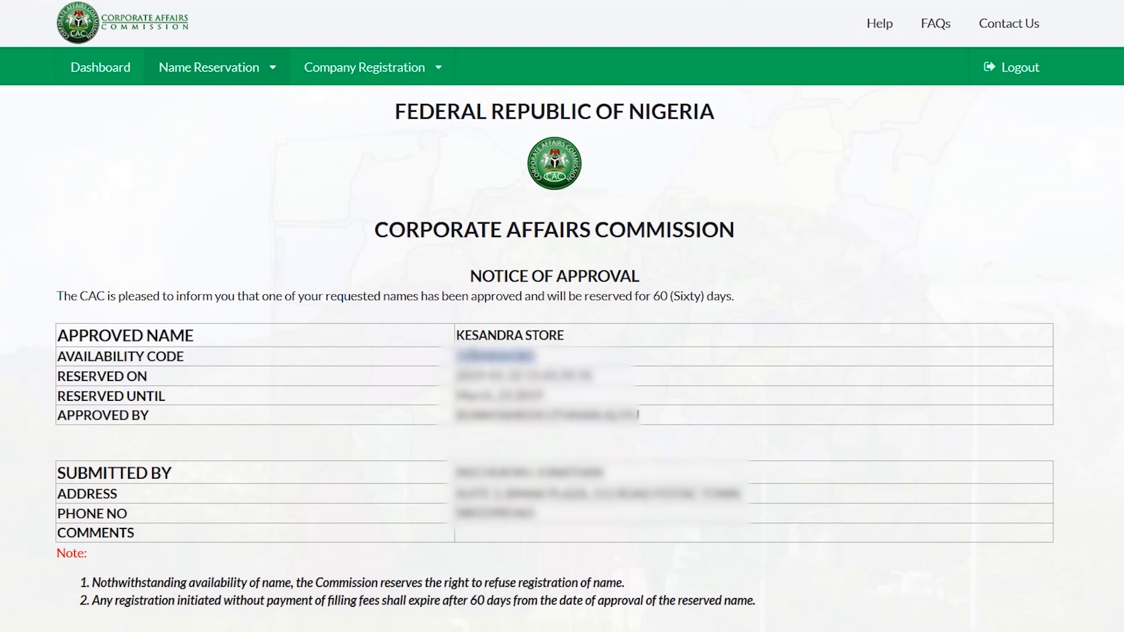
right_click(470, 353)
click(489, 364)
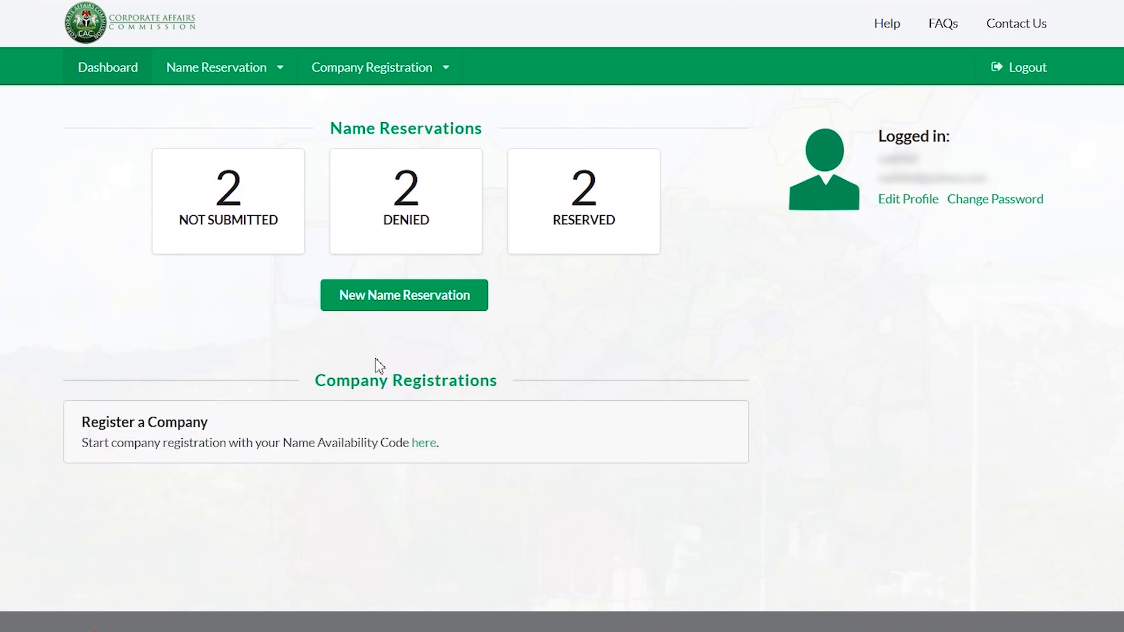
click(427, 445)
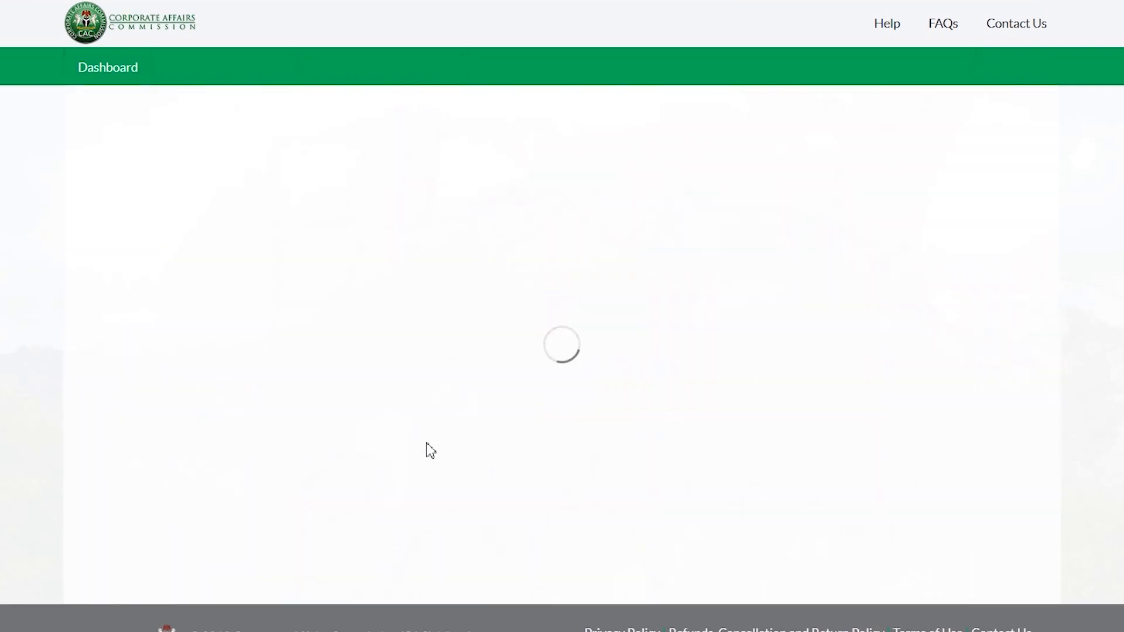
- Paste the availability code, start registration, and save the Lagos presenter and business details
click(133, 268)
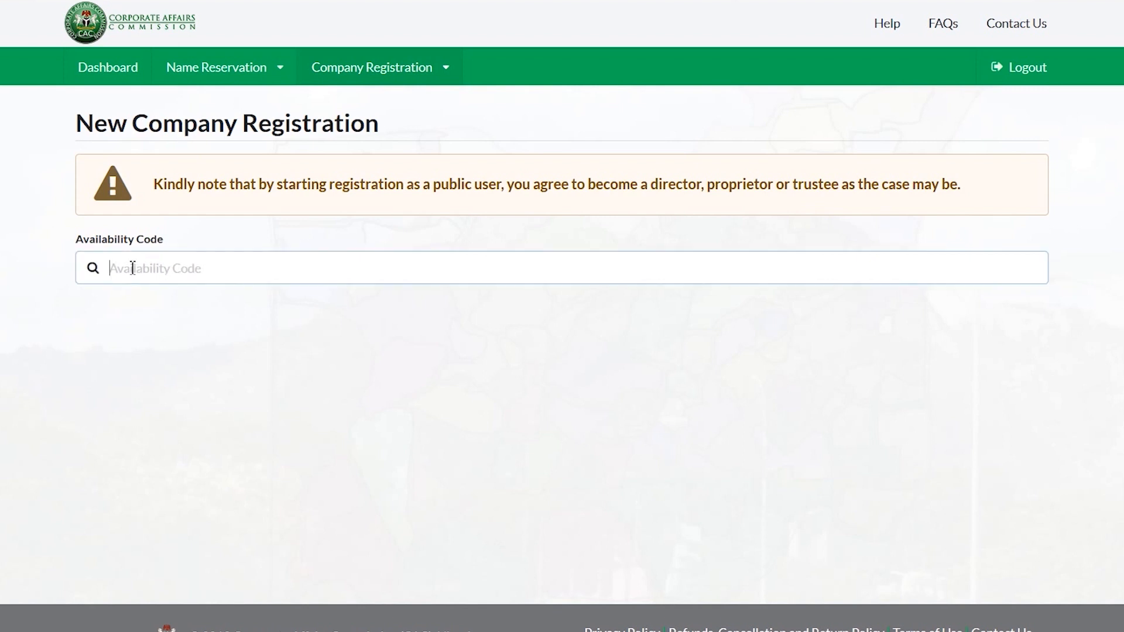
right_click(133, 268)
click(170, 333)
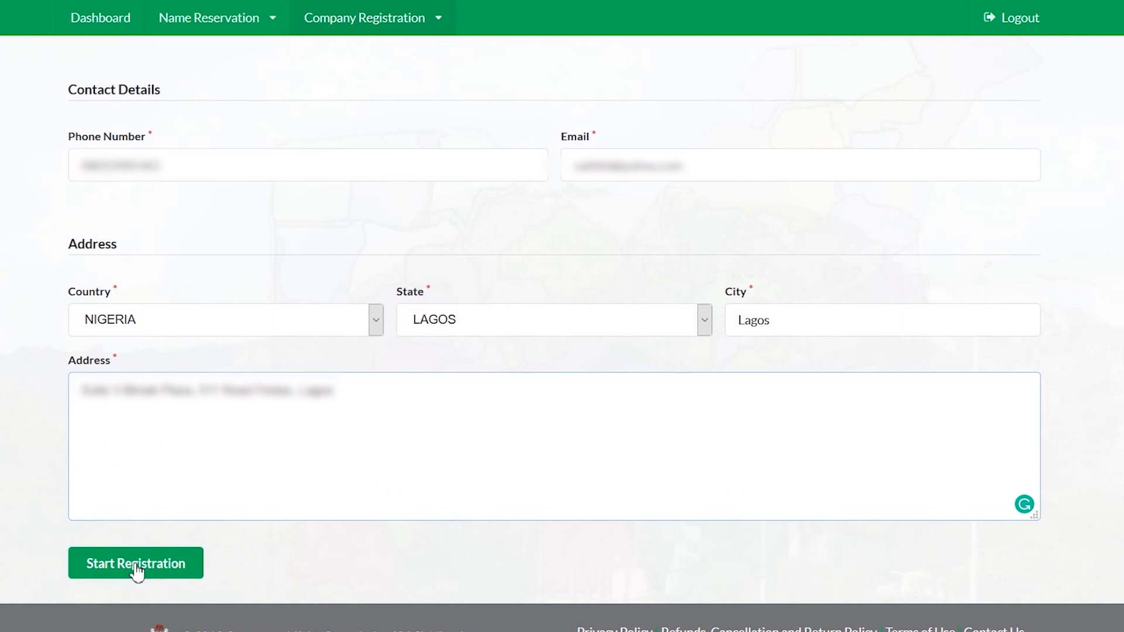
click(138, 571)
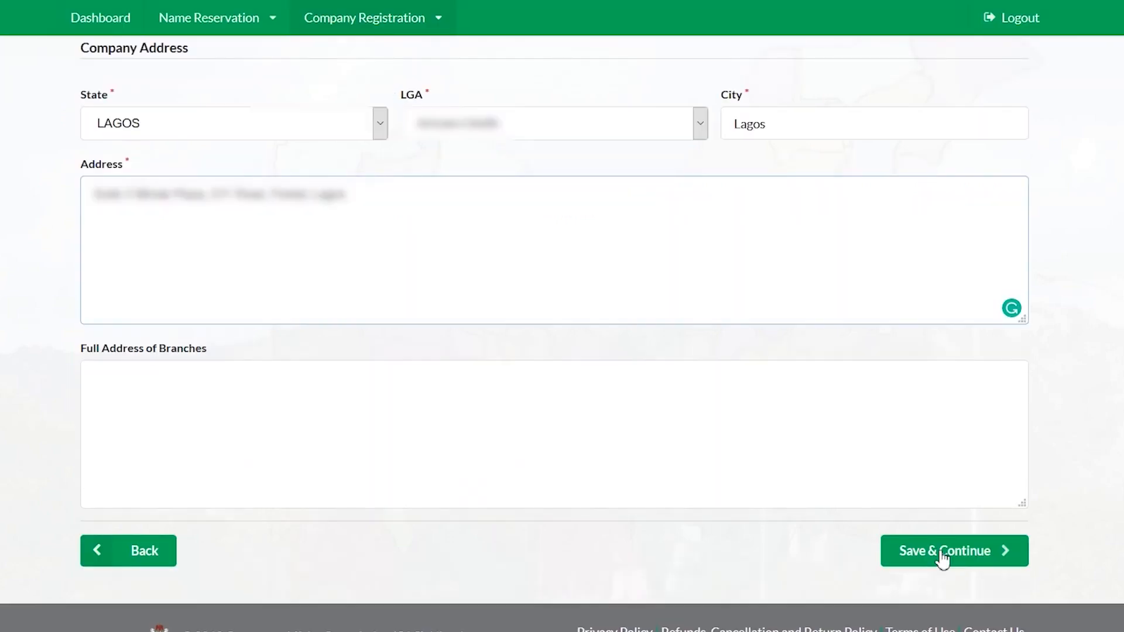
click(943, 554)
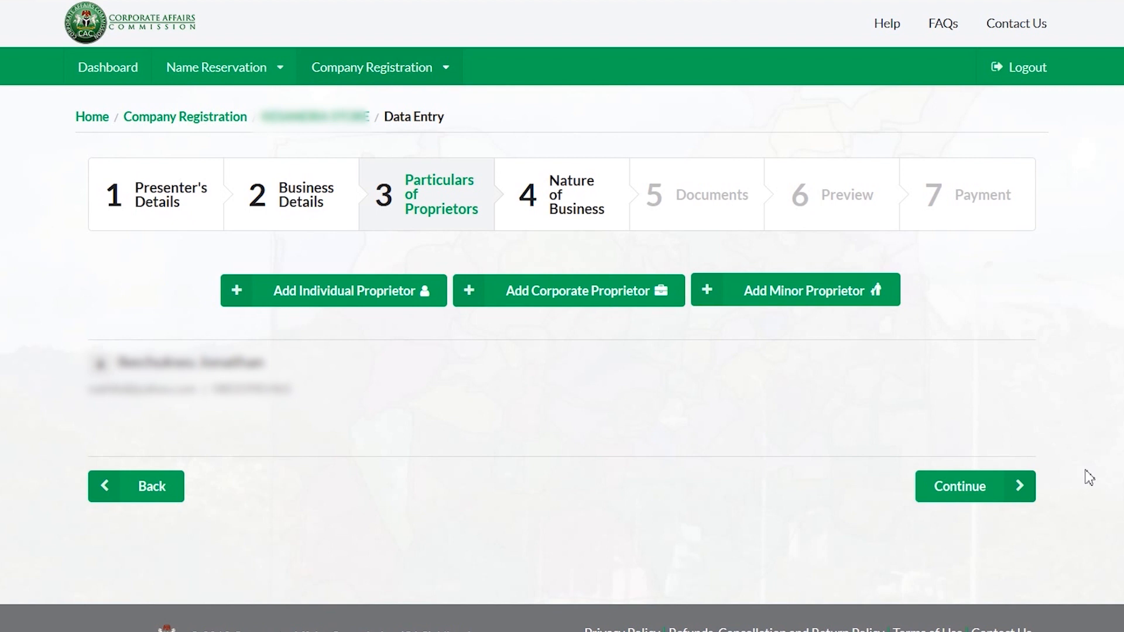
- Add nature of business 'Deals on fashion and beauty products and services' under category OTHERS
click(987, 488)
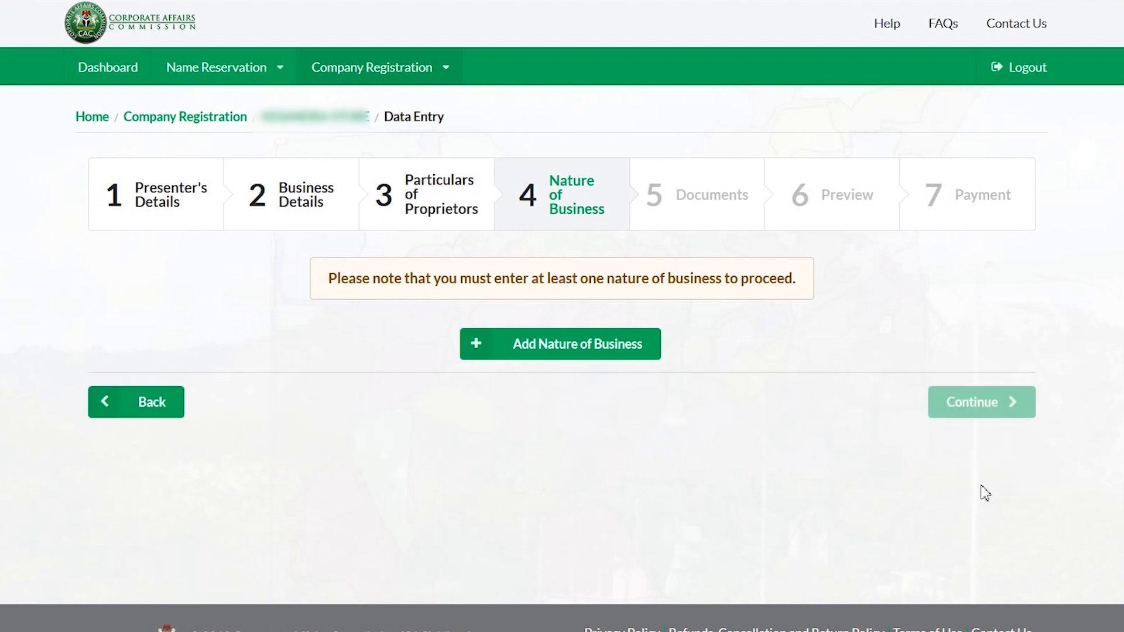
click(570, 347)
click(475, 370)
scroll(293, 228, down, 3)
click(293, 228)
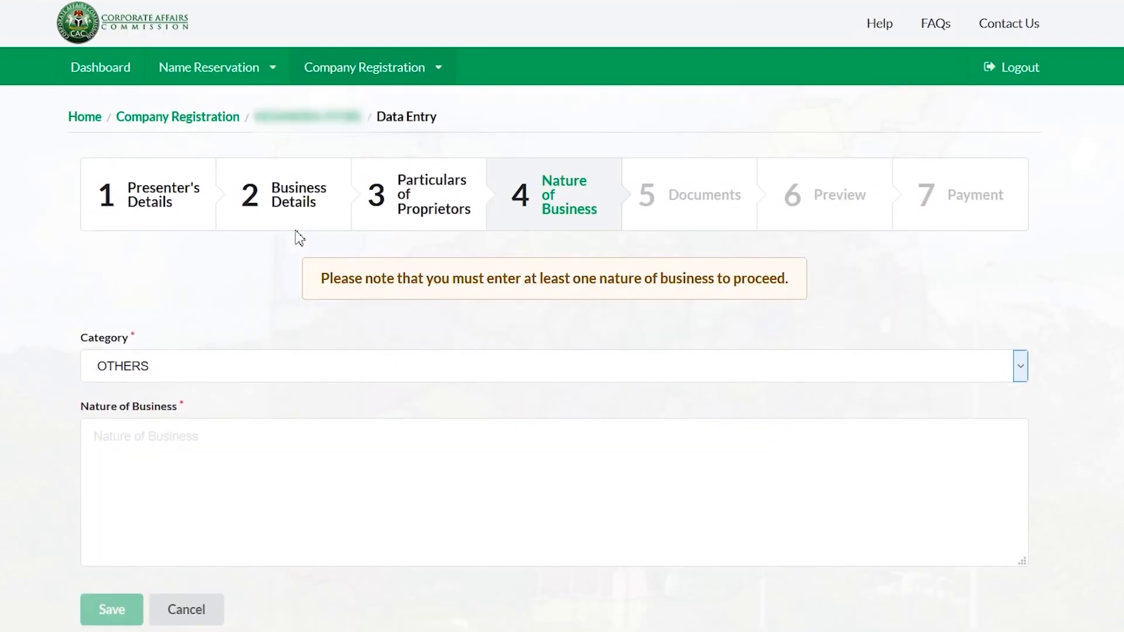
click(266, 490)
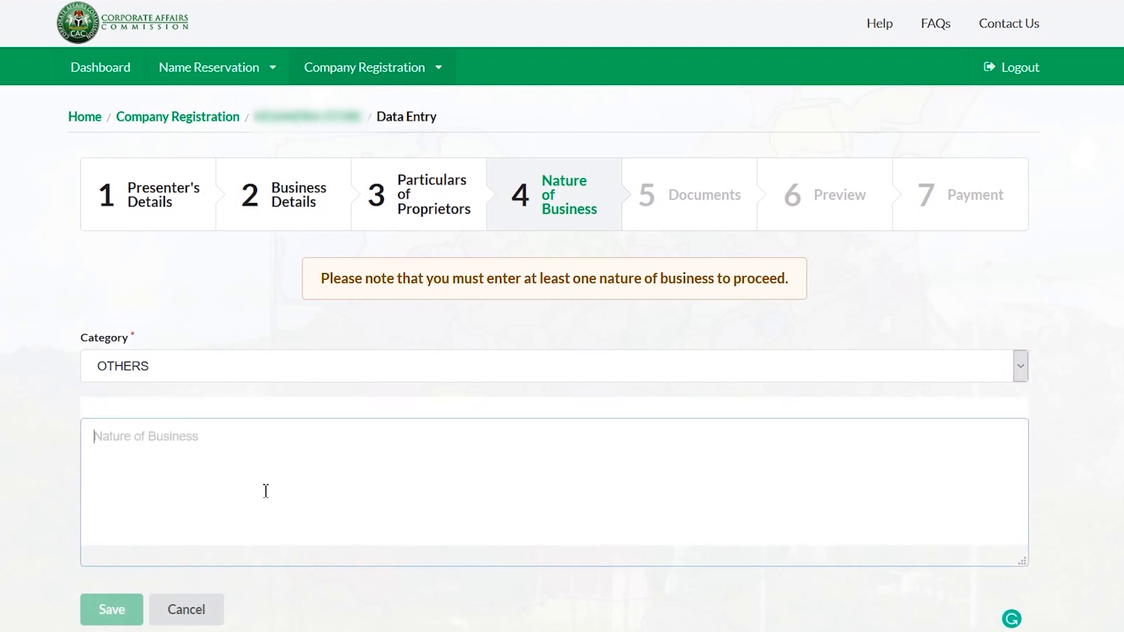
key(ctrl+v)
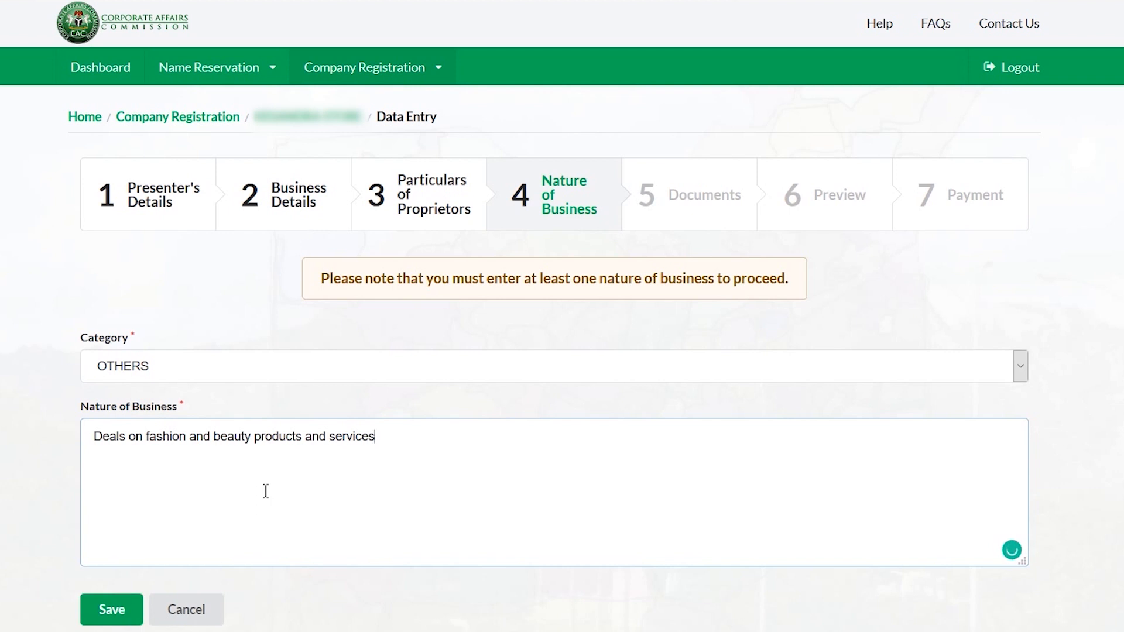
click(117, 612)
- Choose LAGOS (YABA) as the collection branch, review the preview and proceed to payment
click(966, 434)
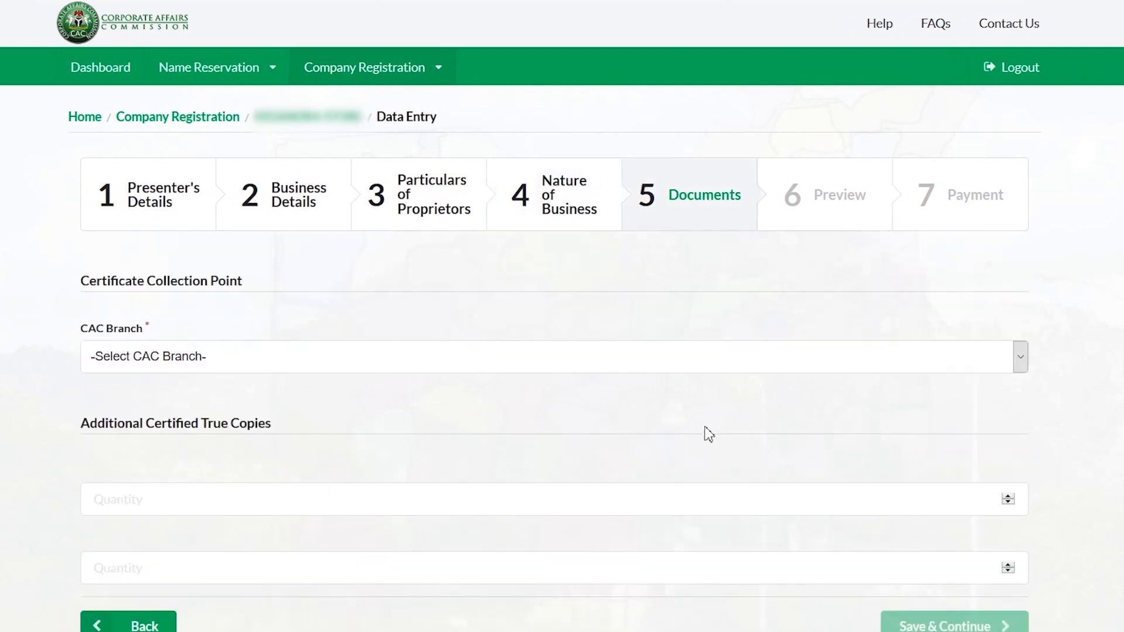
click(633, 357)
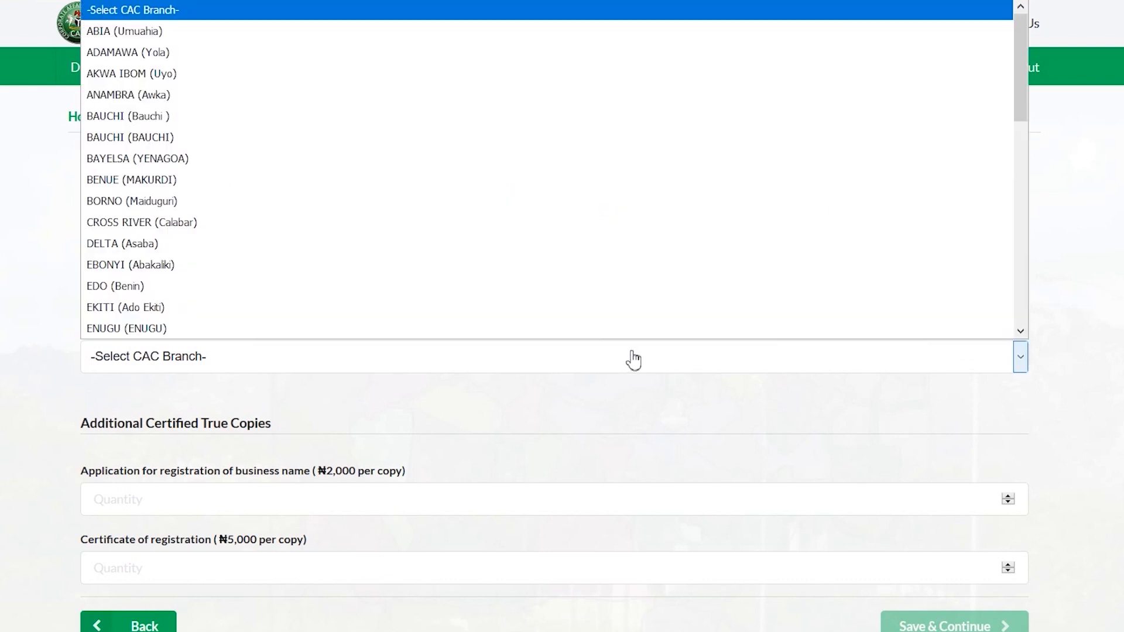
scroll(396, 278, down, 5)
click(395, 269)
scroll(808, 522, down, 1)
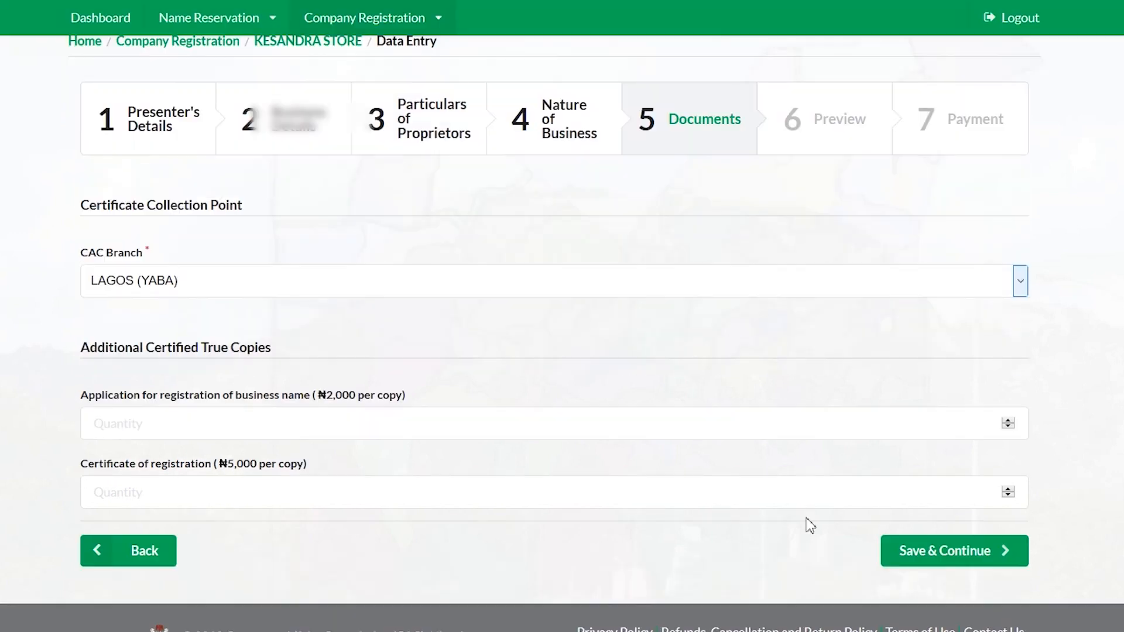
click(966, 553)
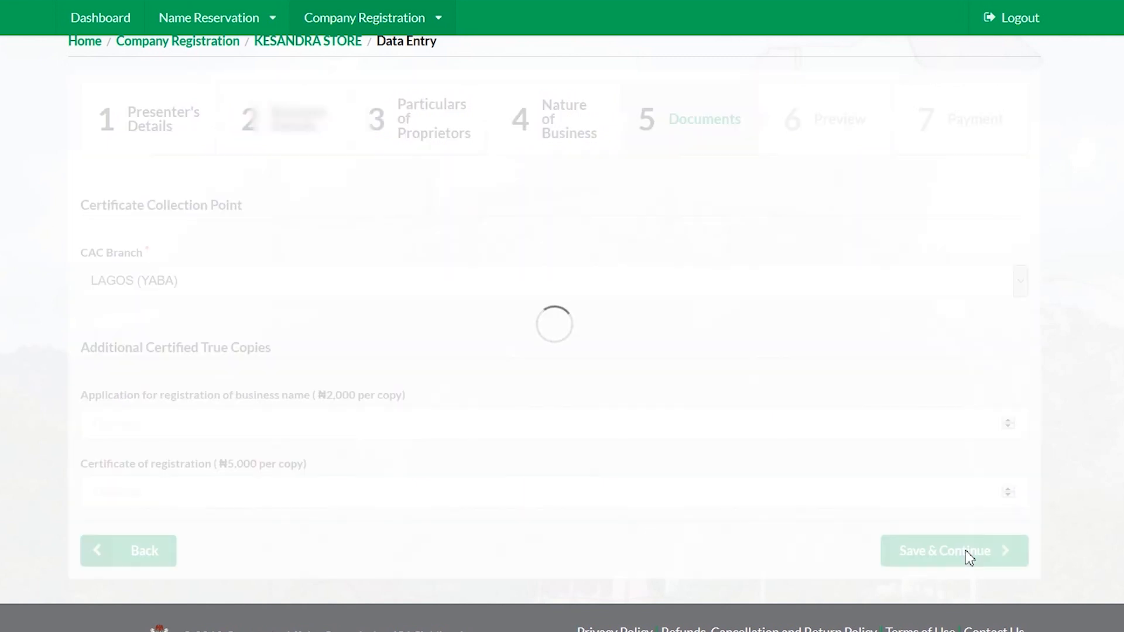
scroll(969, 558, down, 15)
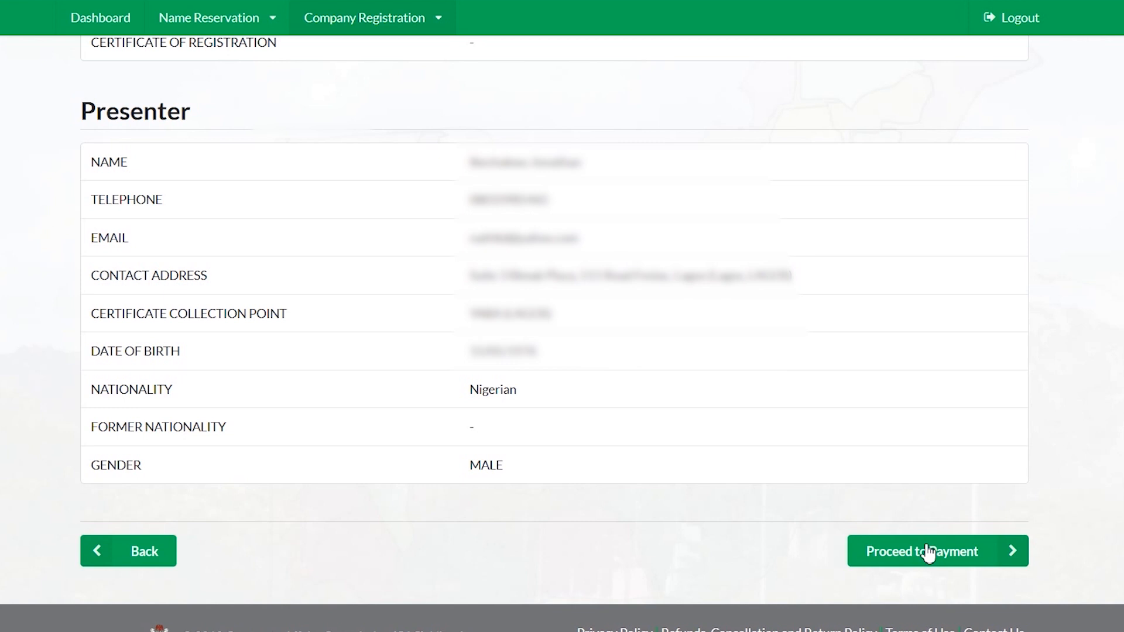
click(930, 560)
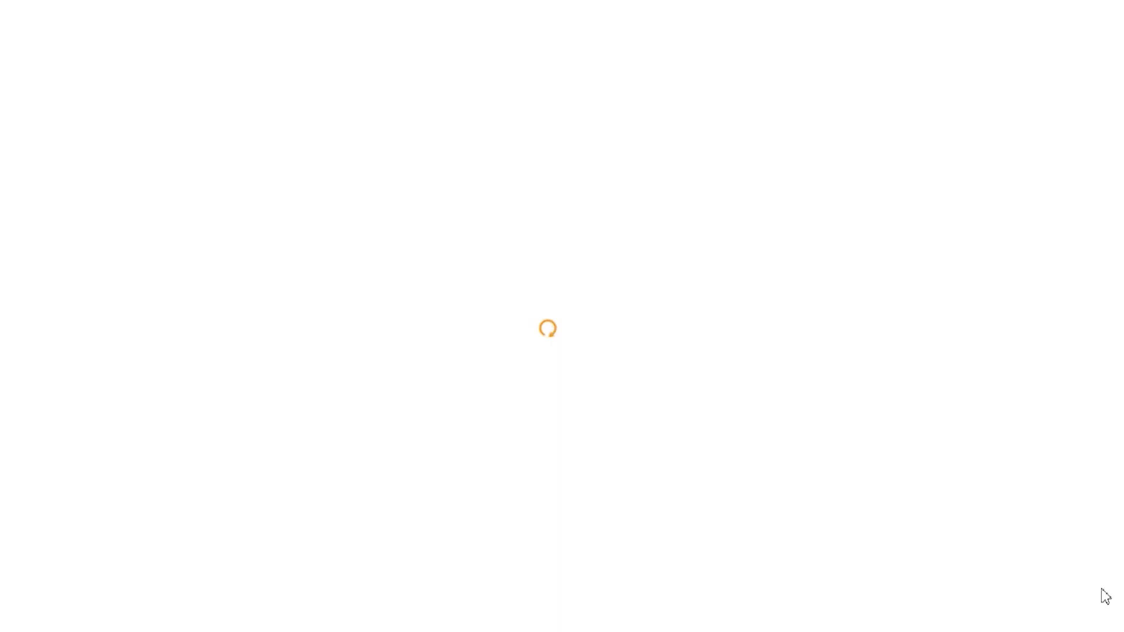
- Pay the ₦5,196.88 Remita fee by card and confirm it with the one-time code
scroll(1097, 596, down, 6)
click(469, 282)
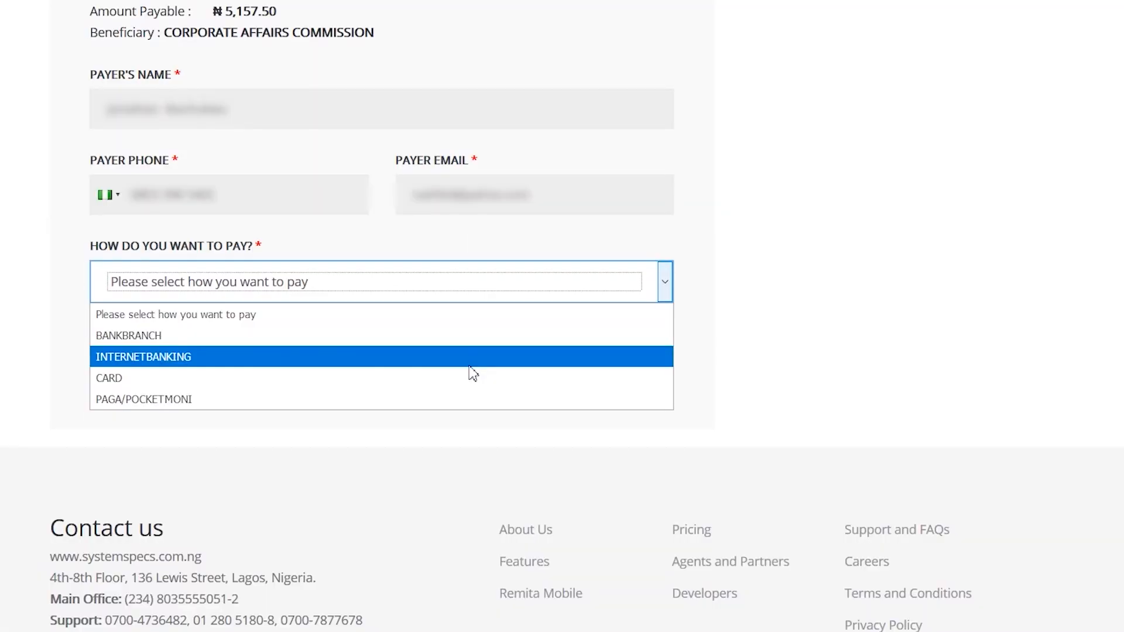
click(469, 379)
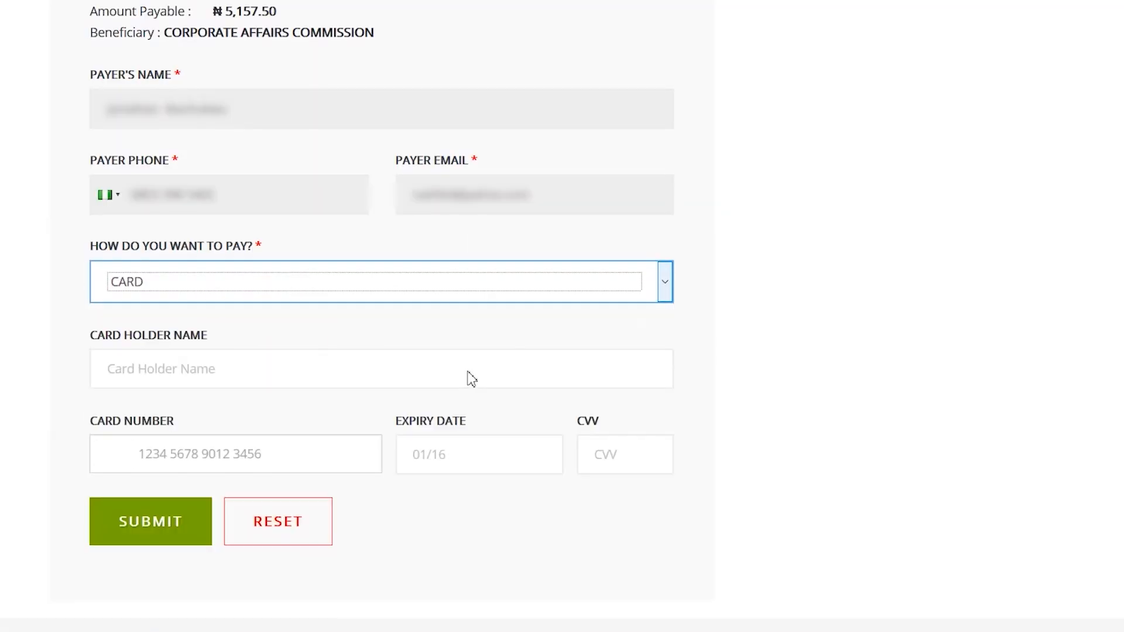
click(334, 384)
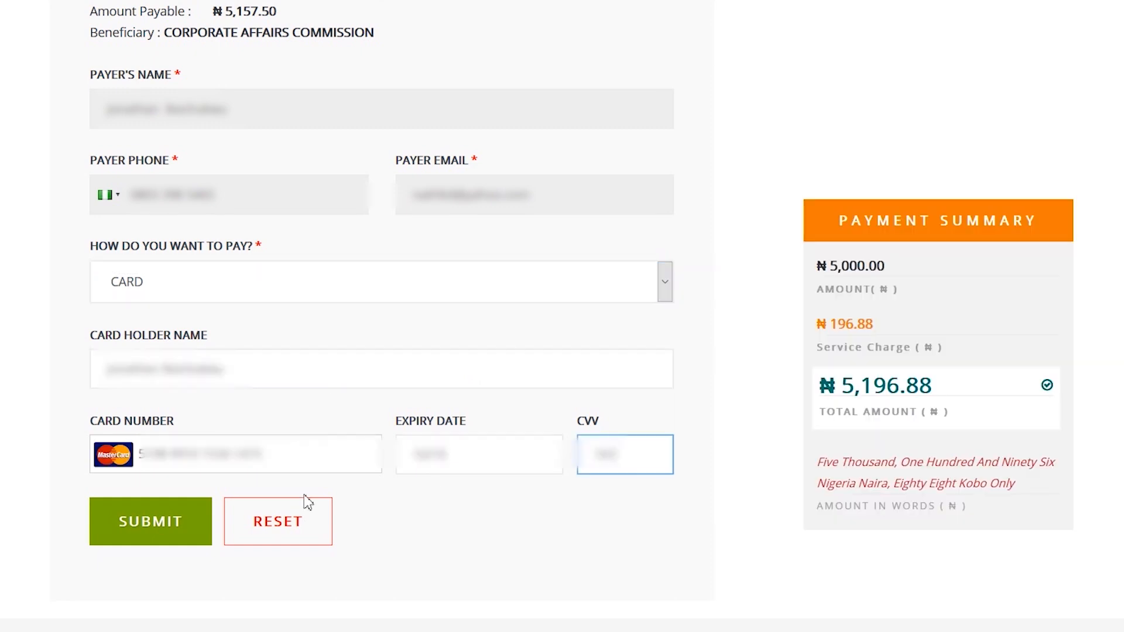
click(157, 527)
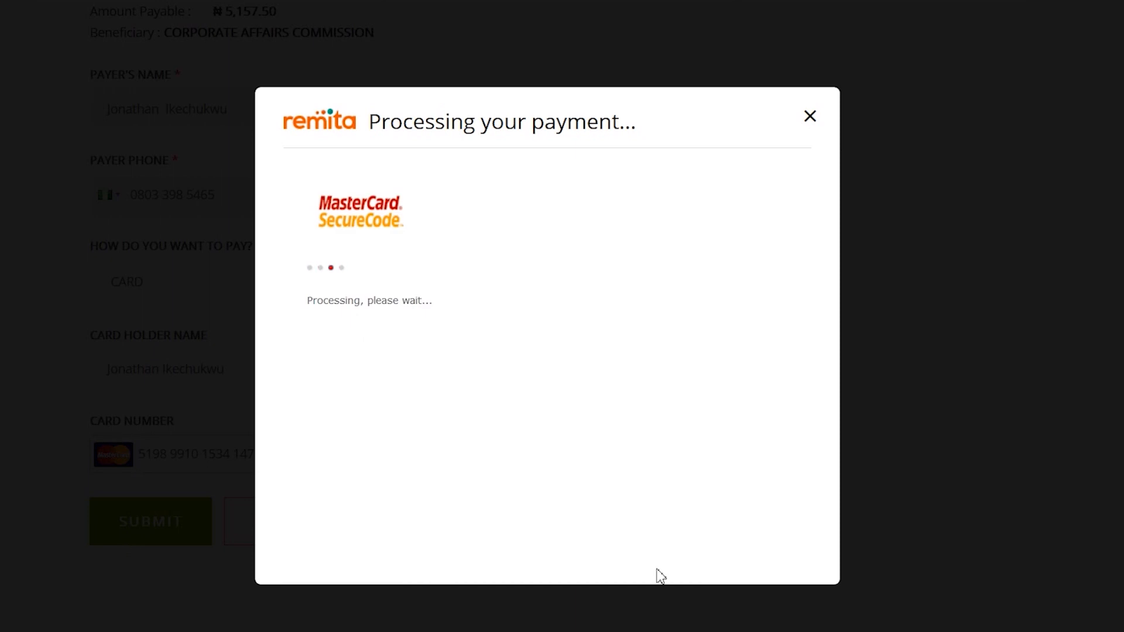
click(495, 354)
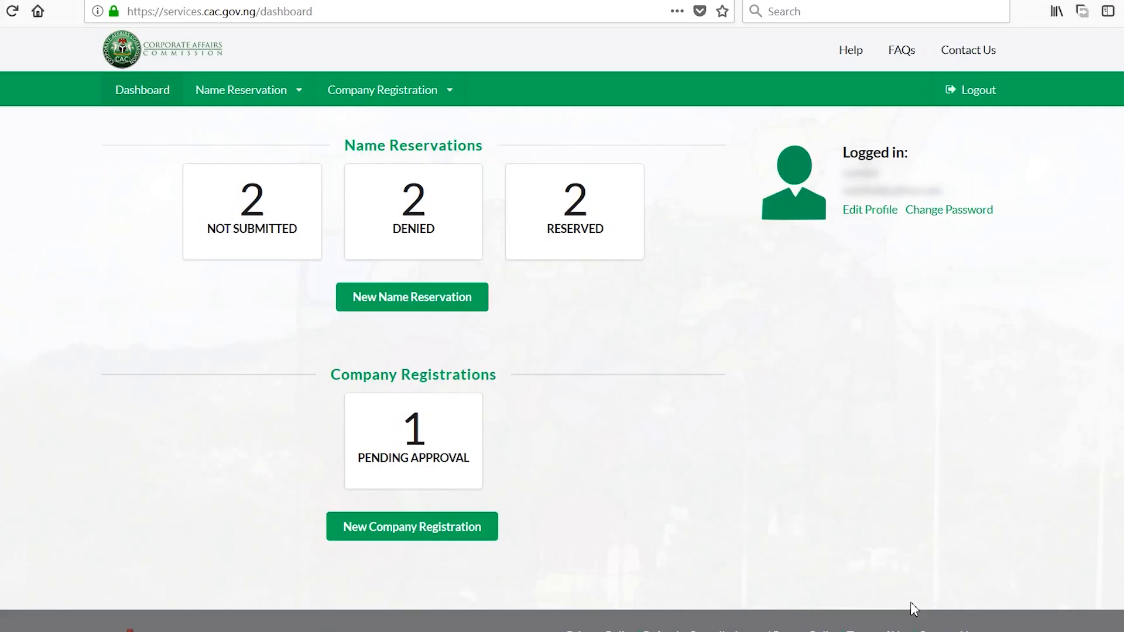
- Open My Reservations to list the two approved business names
click(578, 208)
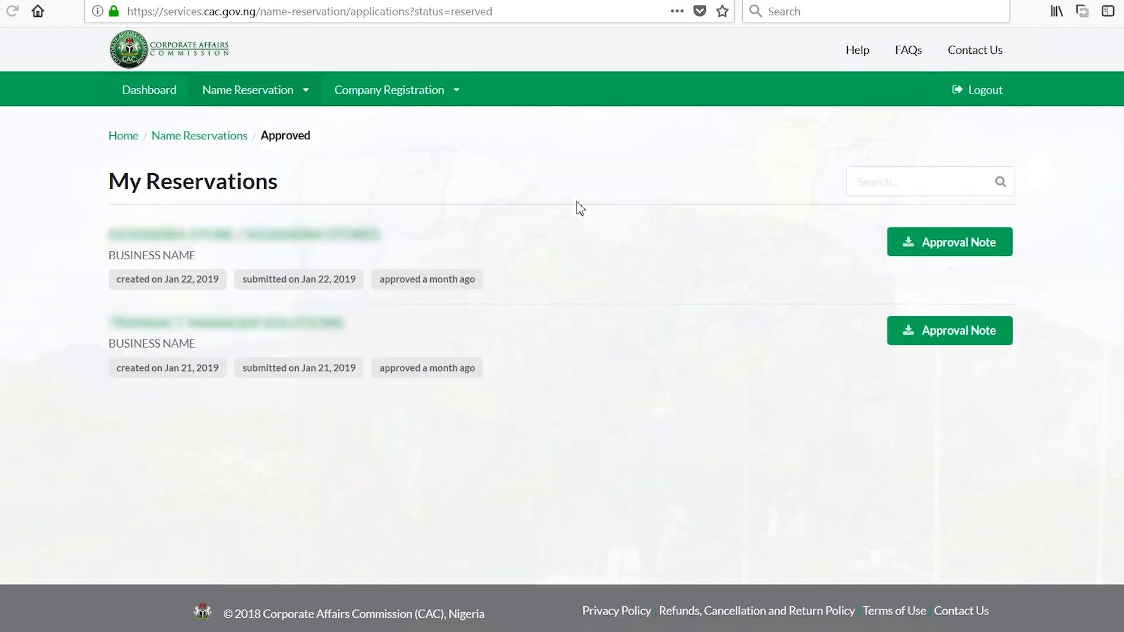
click(961, 247)
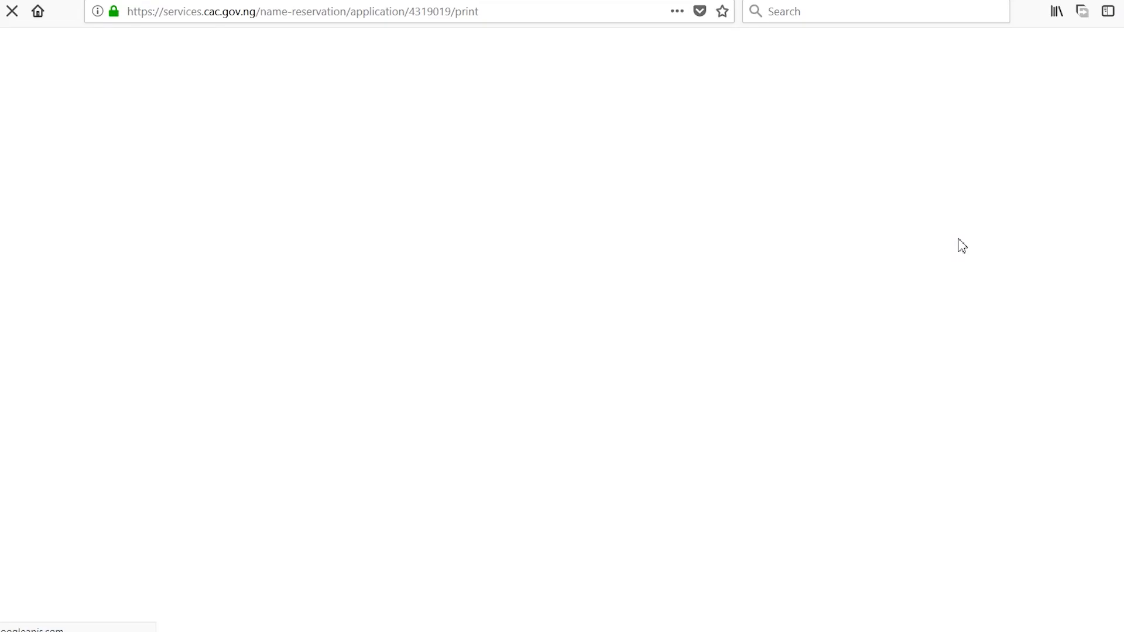
drag(633, 280, 483, 289)
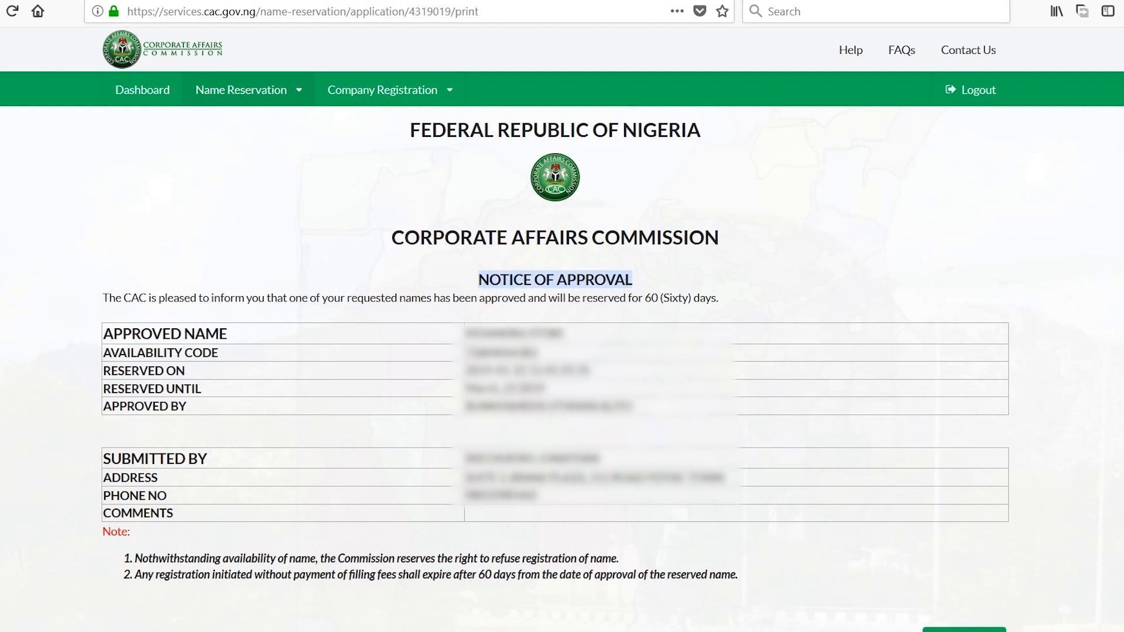
click(839, 0)
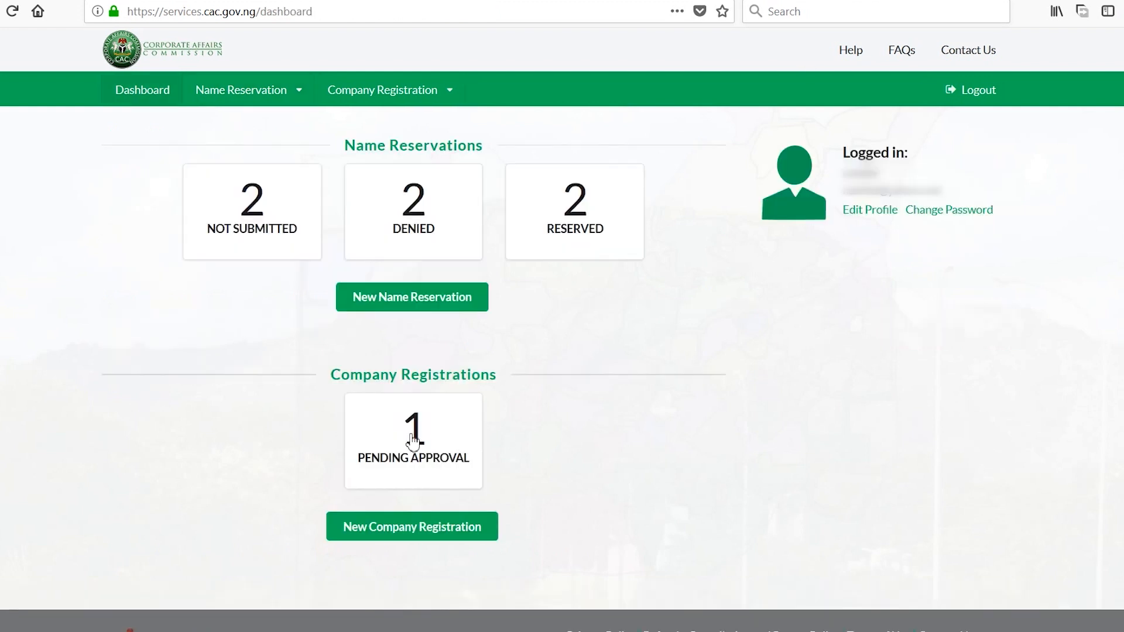
- Open the Documents page of the pending KESANDRA STORE registration
click(414, 440)
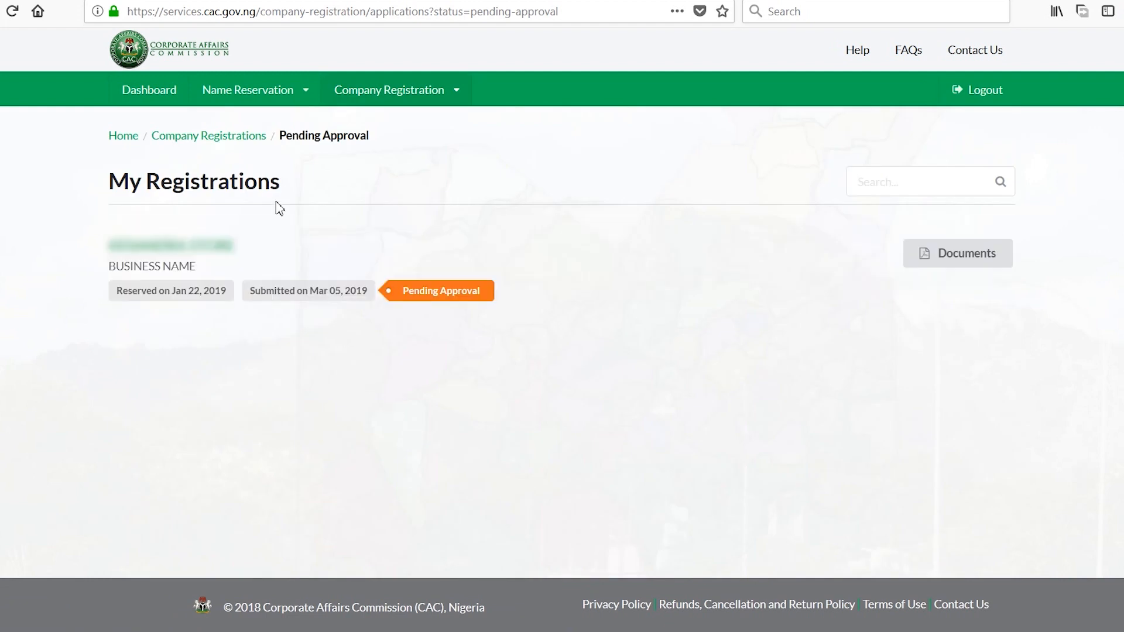
click(221, 255)
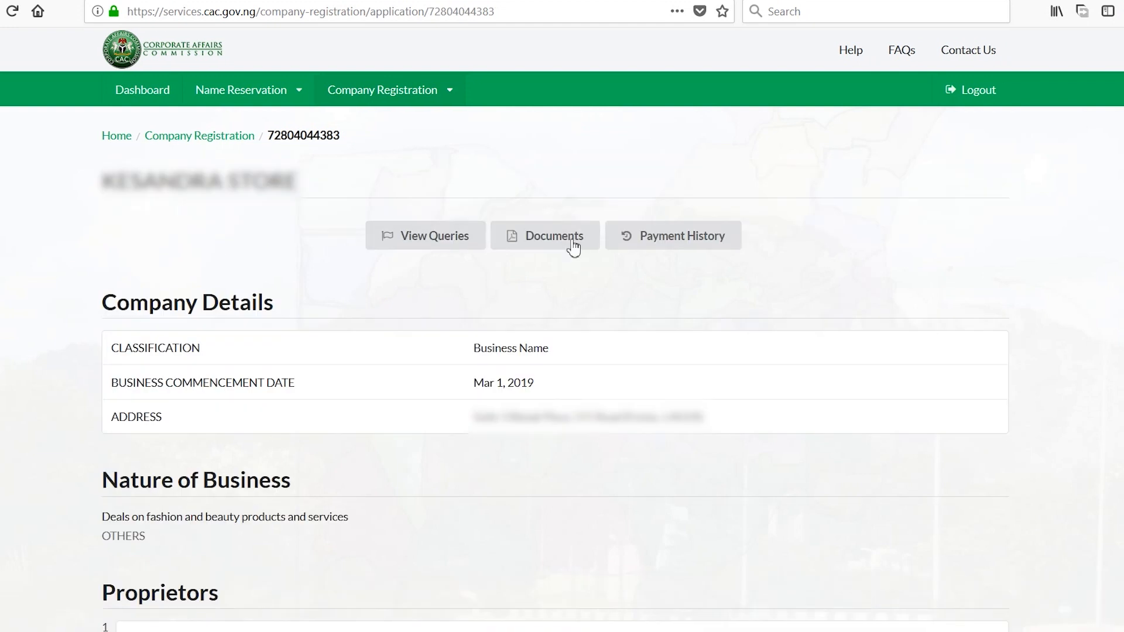
click(573, 245)
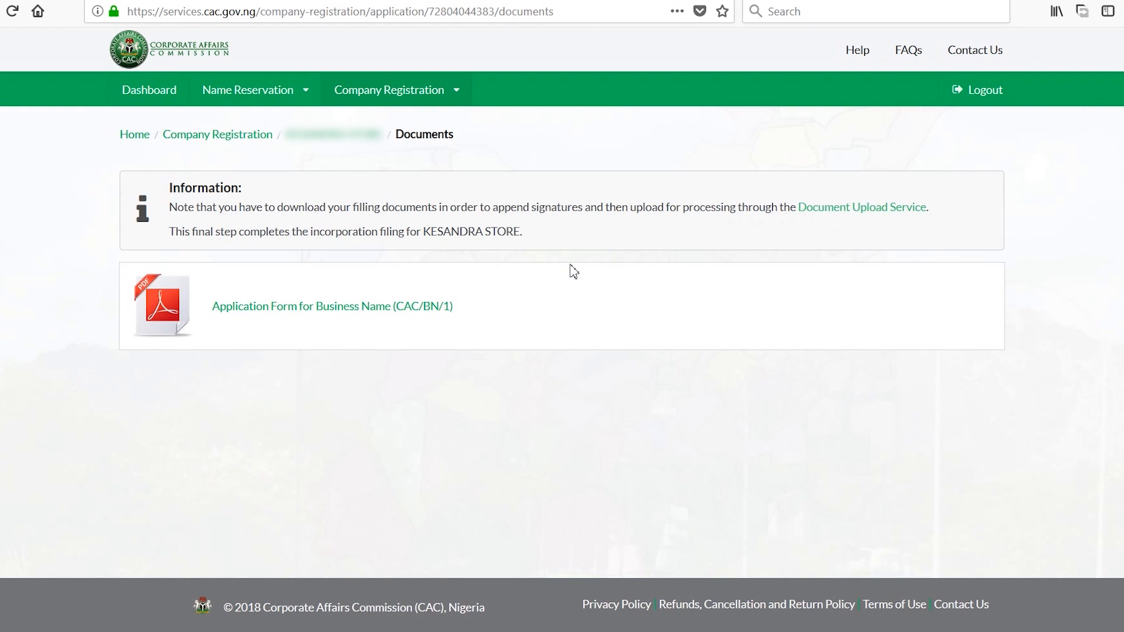
- Review the CAC/BN/1 Application Form for Business Name, then close it
click(404, 307)
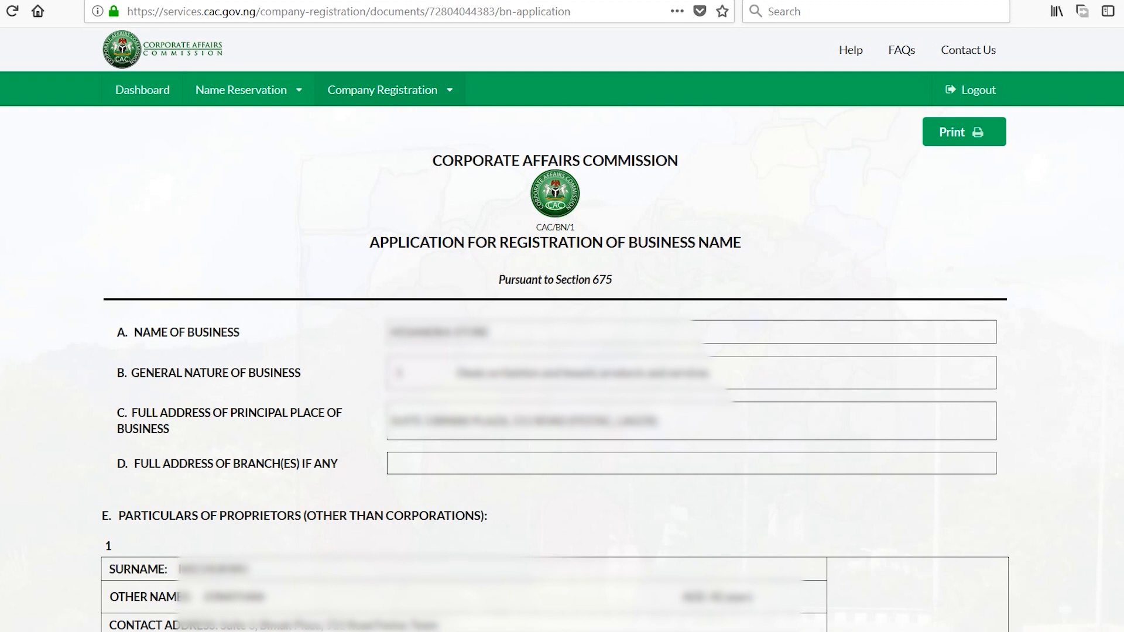
scroll(562, 351, down, 6)
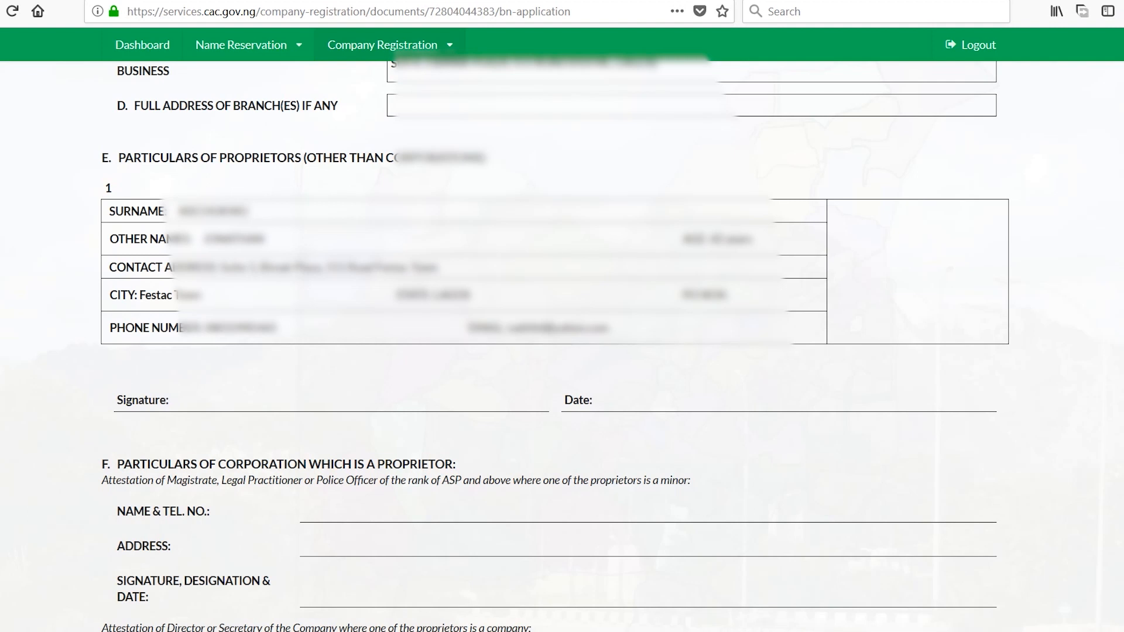
scroll(562, 352, up, 6)
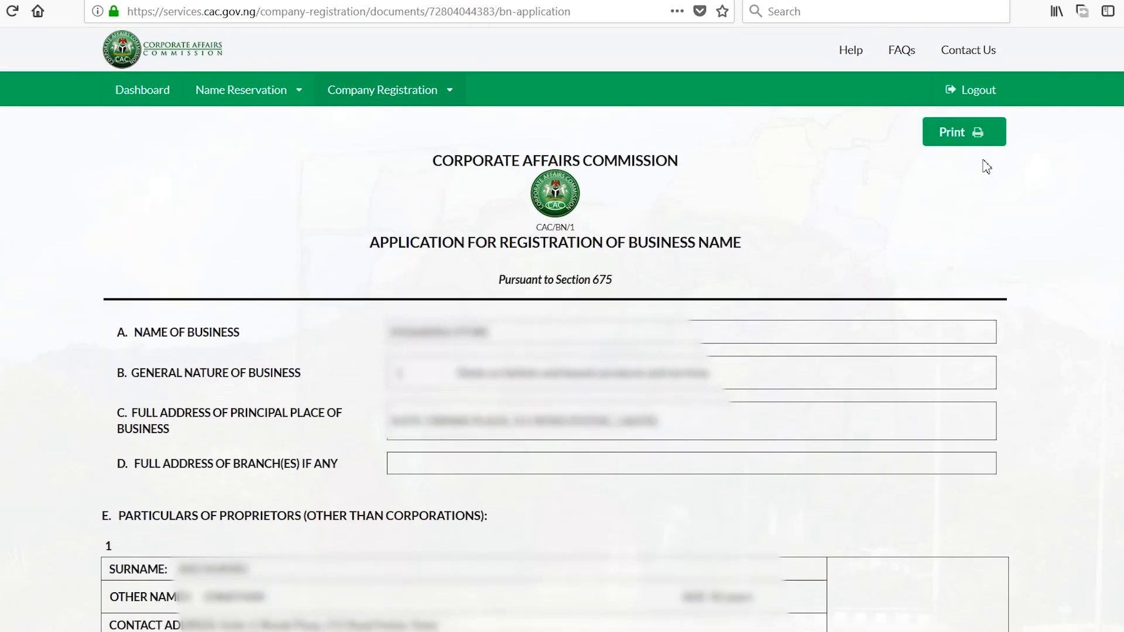
click(812, 1)
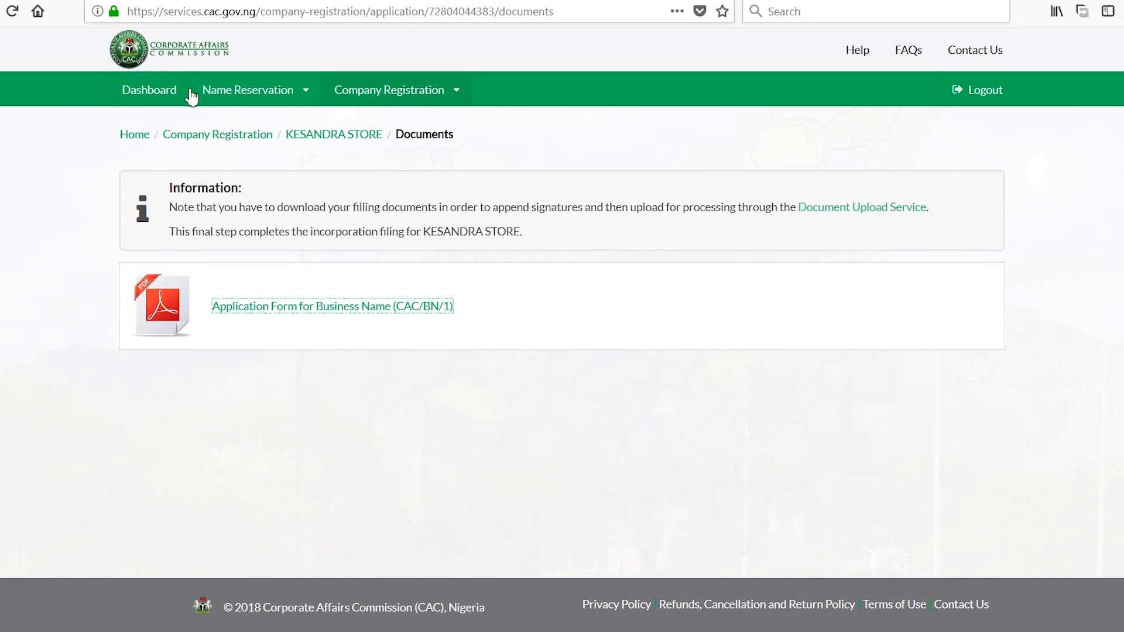
- Reopen the pending registration's details from the dashboard's Pending Approval list
click(153, 94)
click(410, 430)
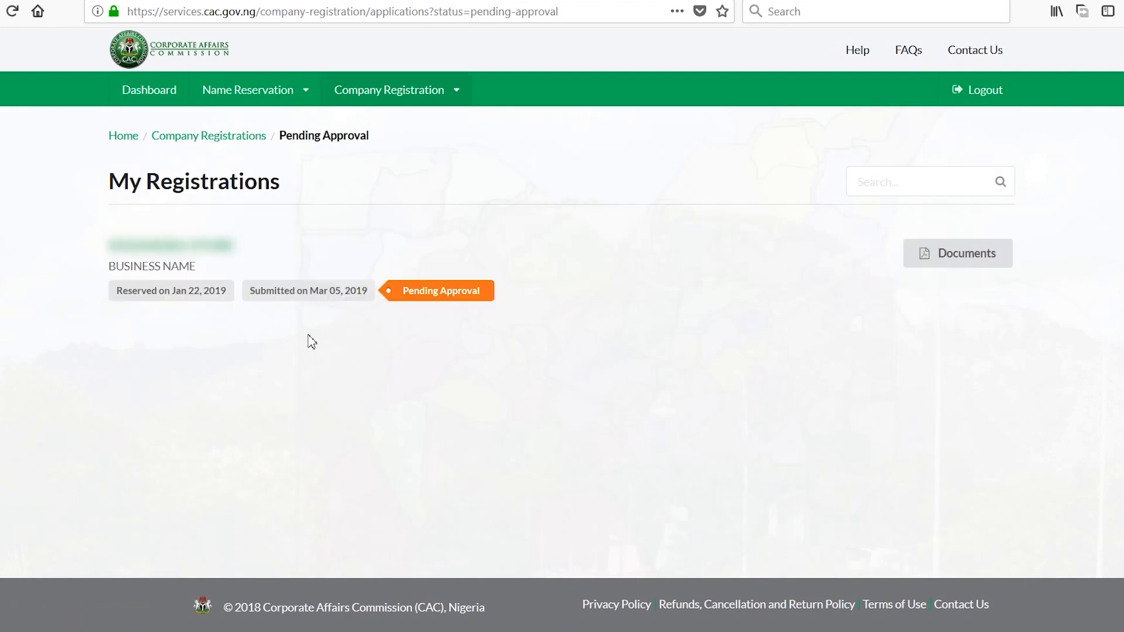
click(179, 246)
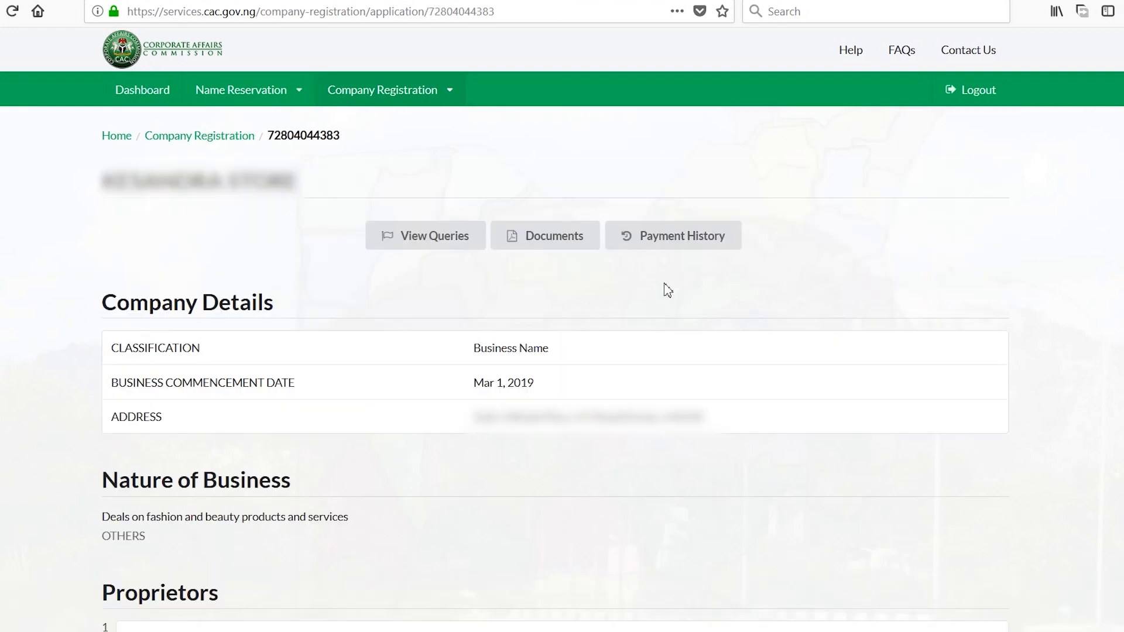
- View the ₦5,000 filing-fee receipt dated 2019-03-05 from Payment History, then return to the dashboard
click(683, 239)
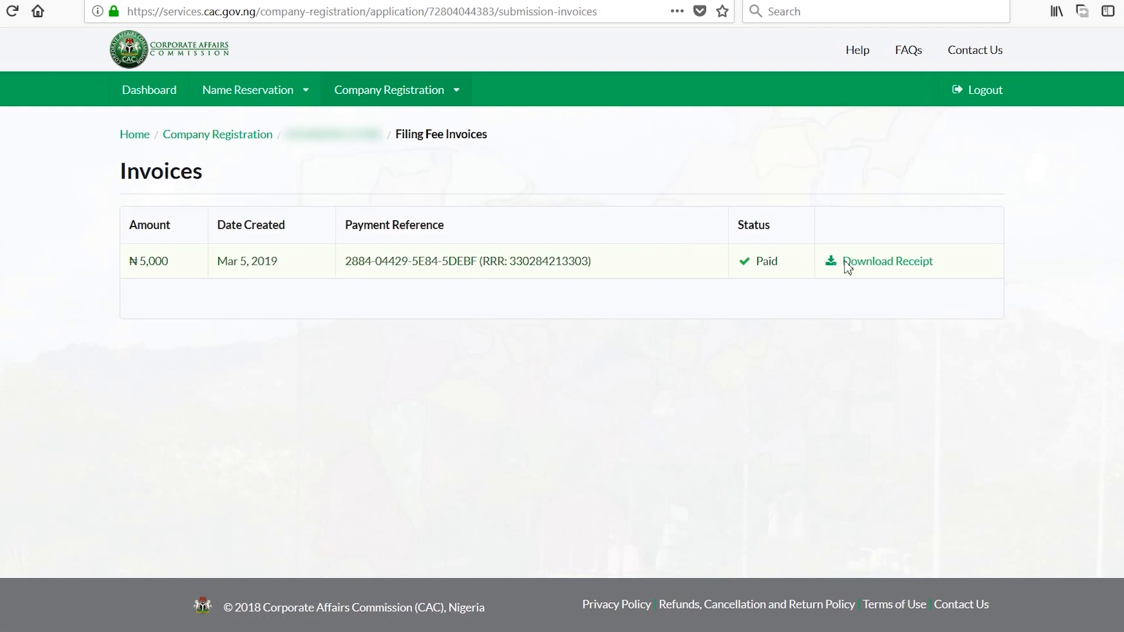
click(878, 269)
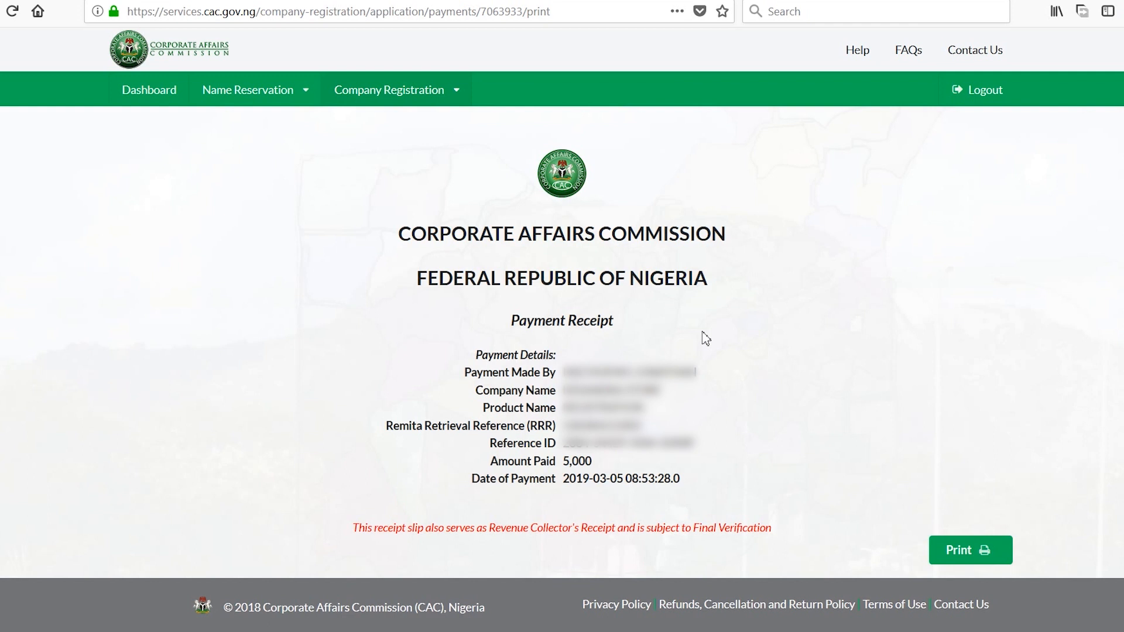
drag(615, 321, 510, 329)
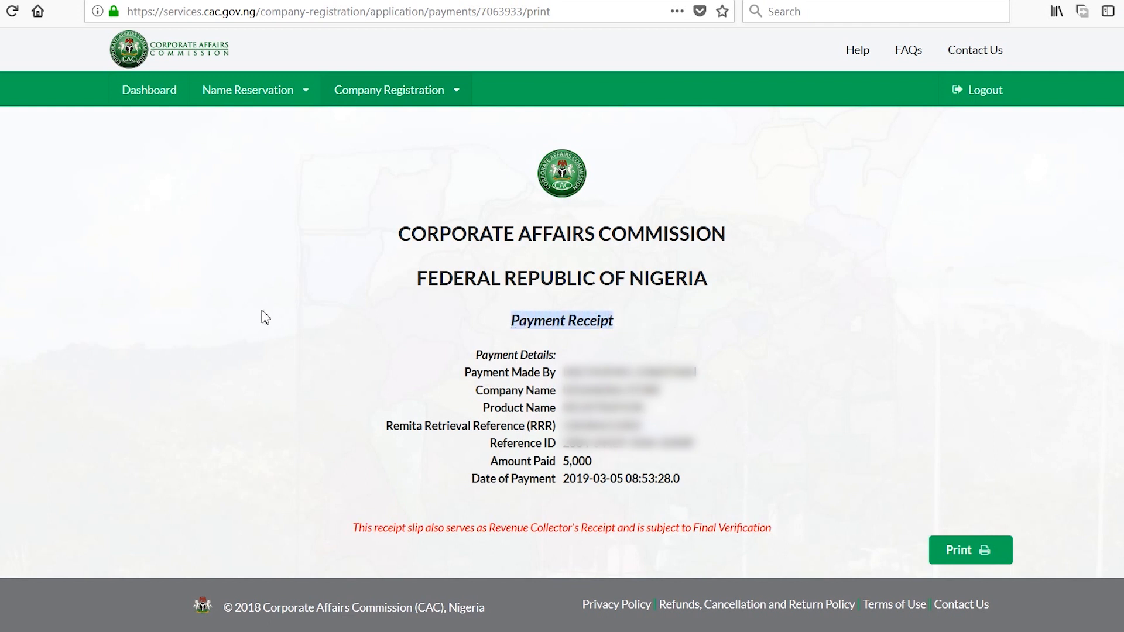
click(144, 93)
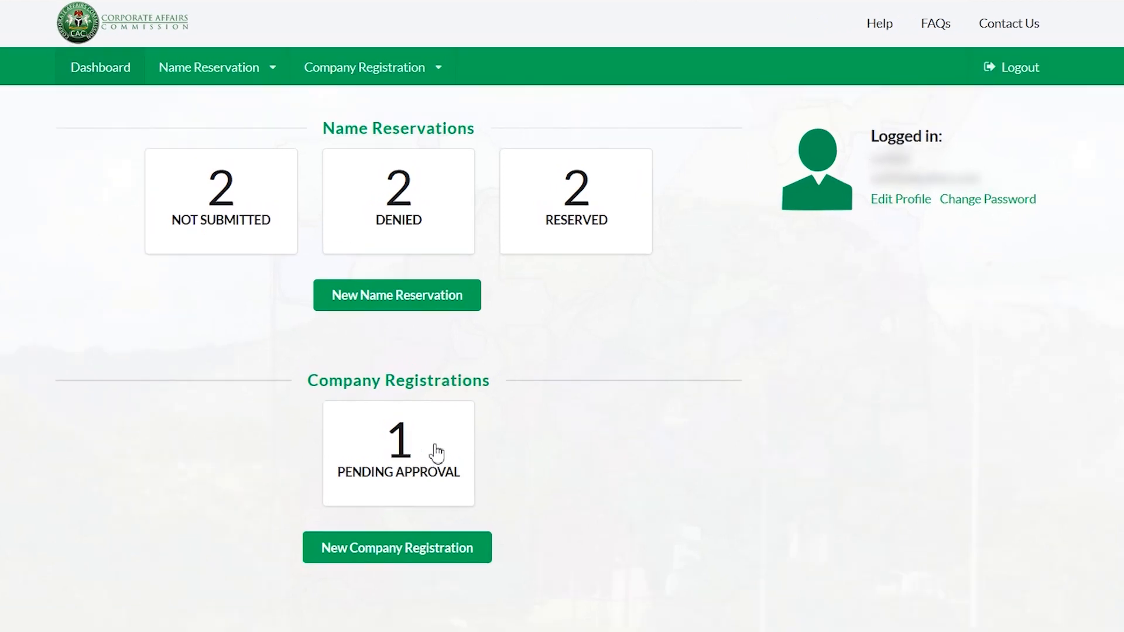
- Go from the pending registration's Documents to the Document Upload Service
click(435, 452)
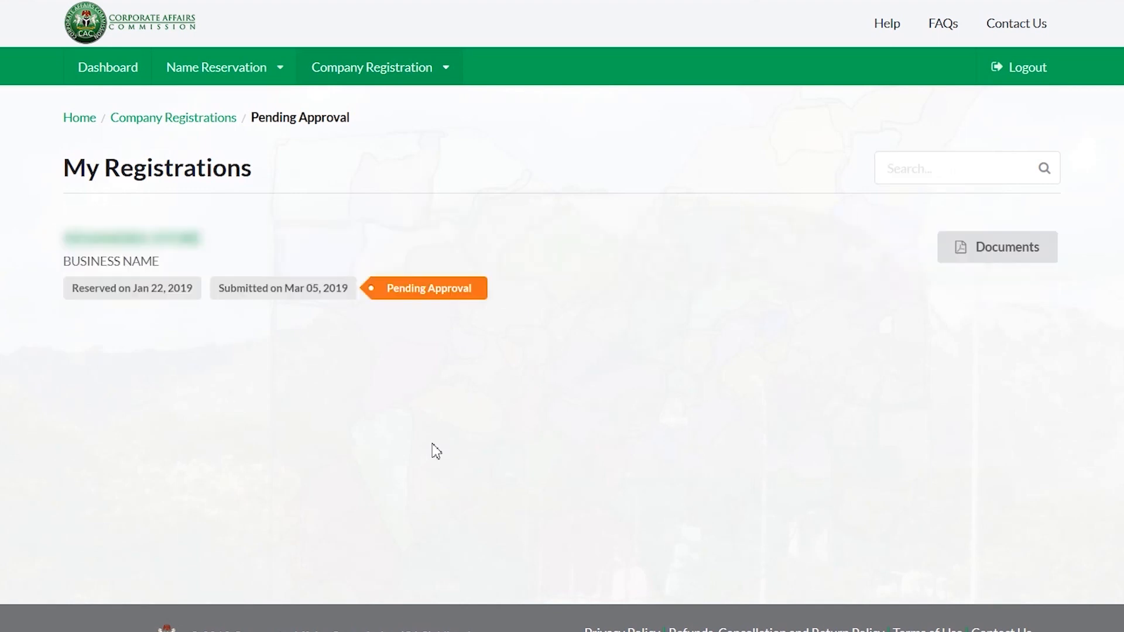
click(1009, 253)
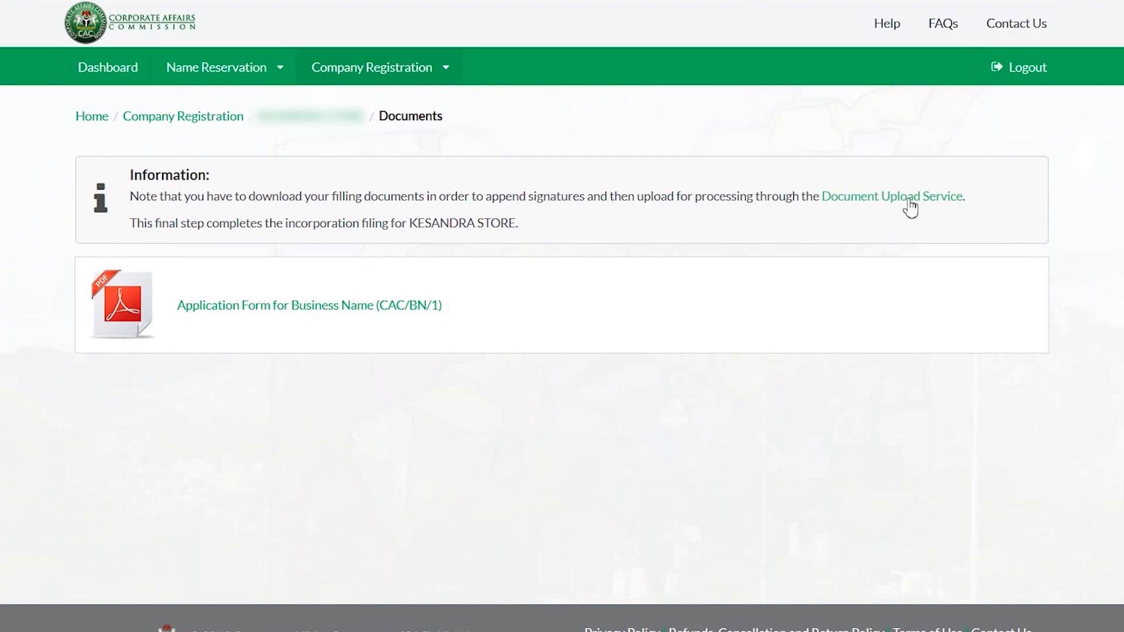
click(911, 208)
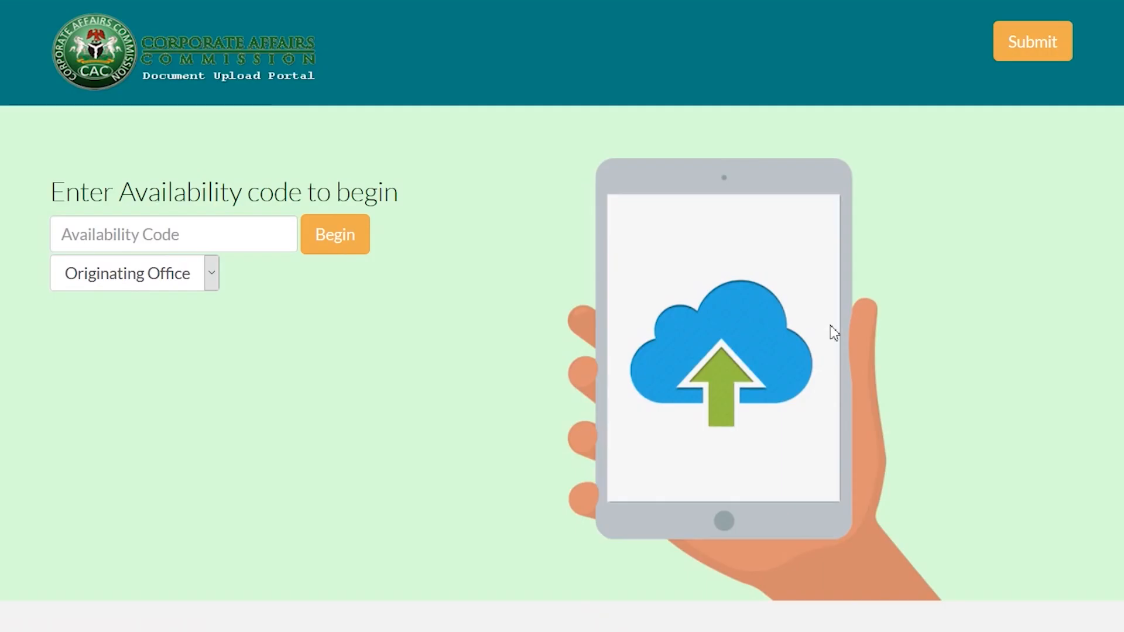
- Paste the availability code, choose Lagos Alausa as originating office, pass the robot check and begin
click(217, 238)
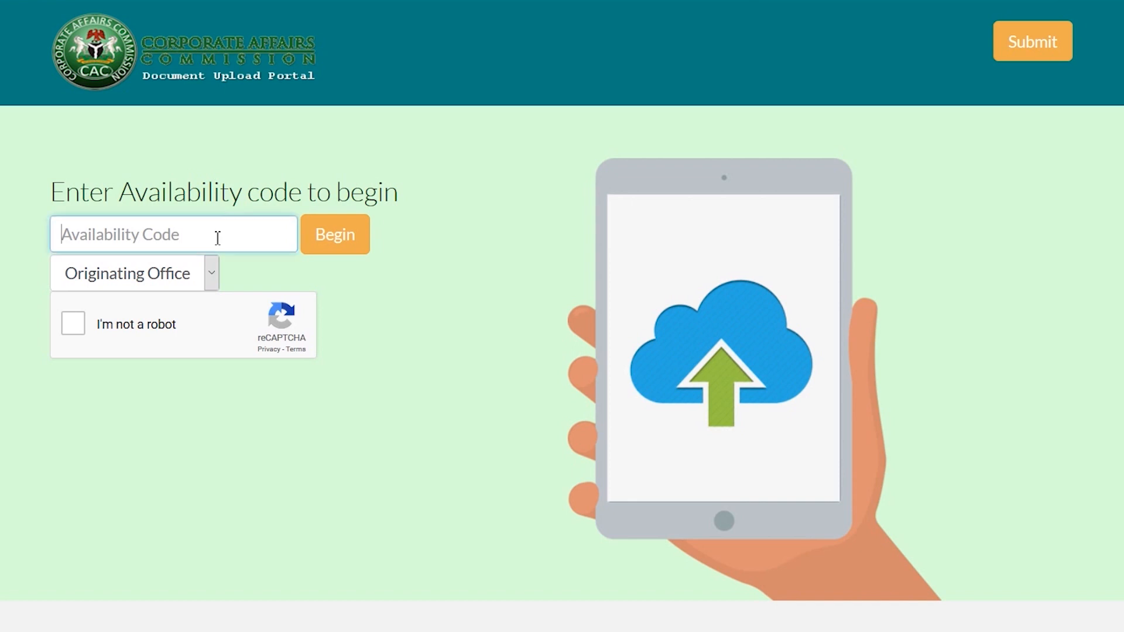
key(ctrl+v)
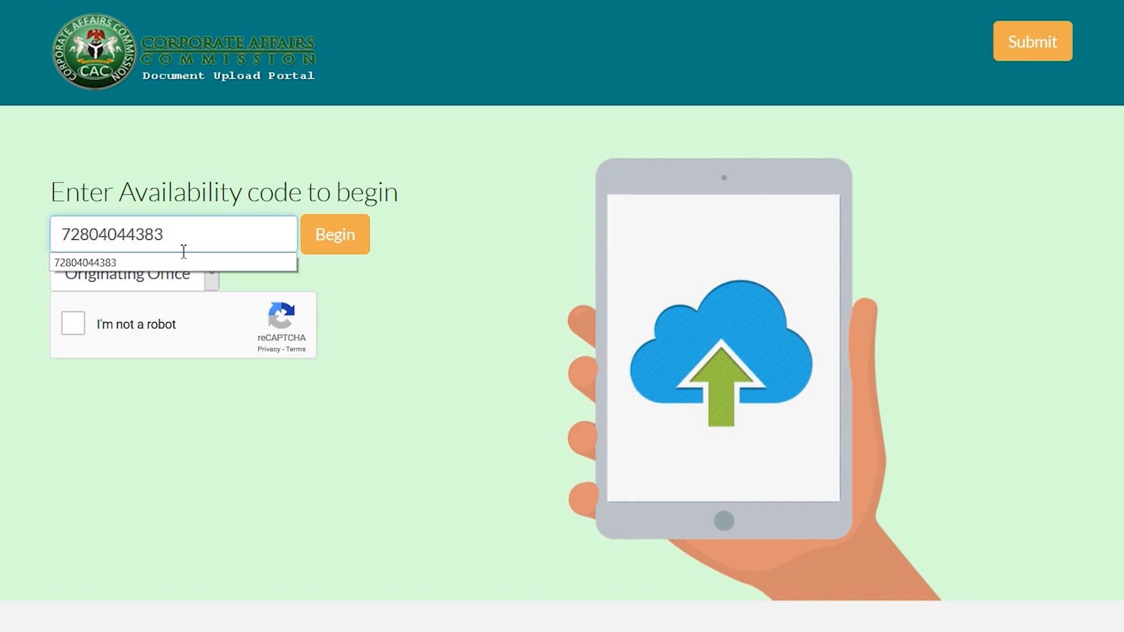
click(249, 262)
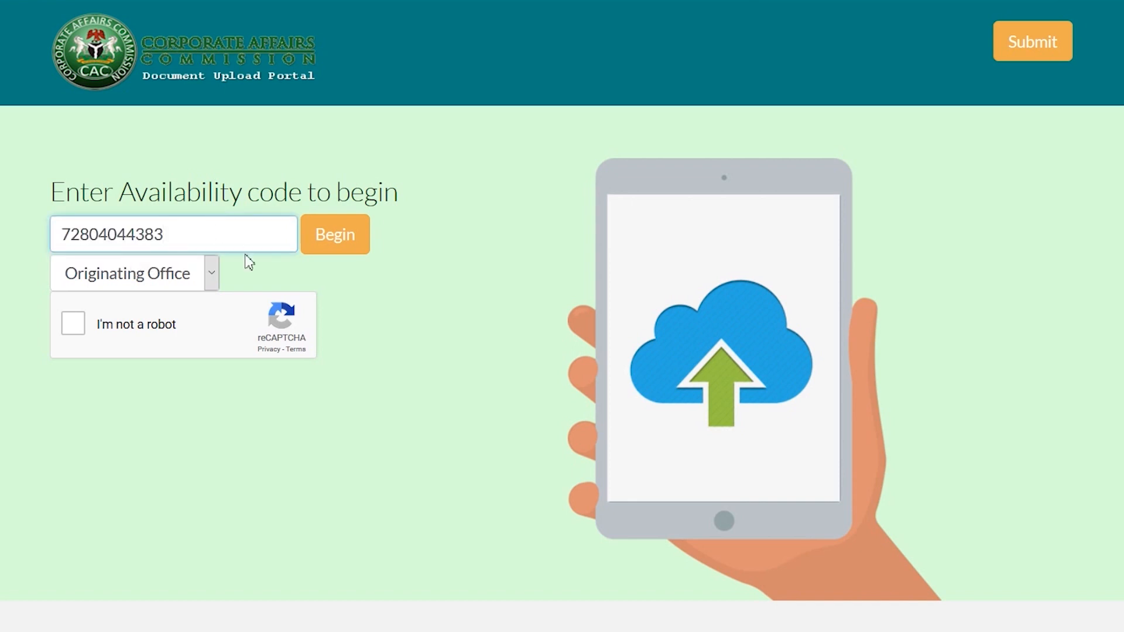
click(213, 274)
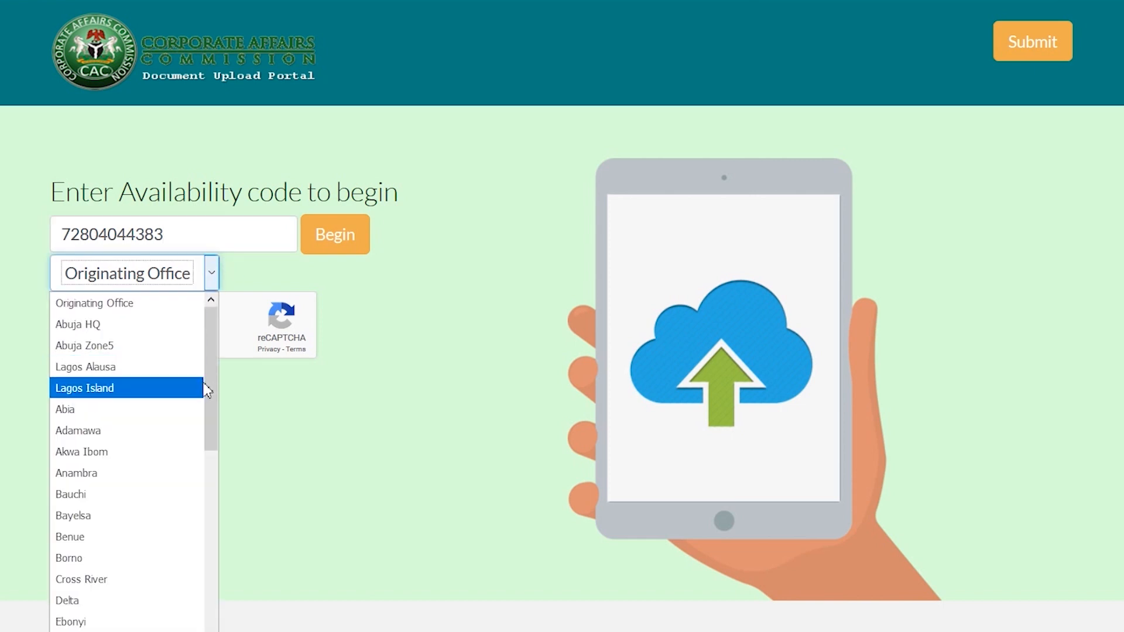
click(151, 374)
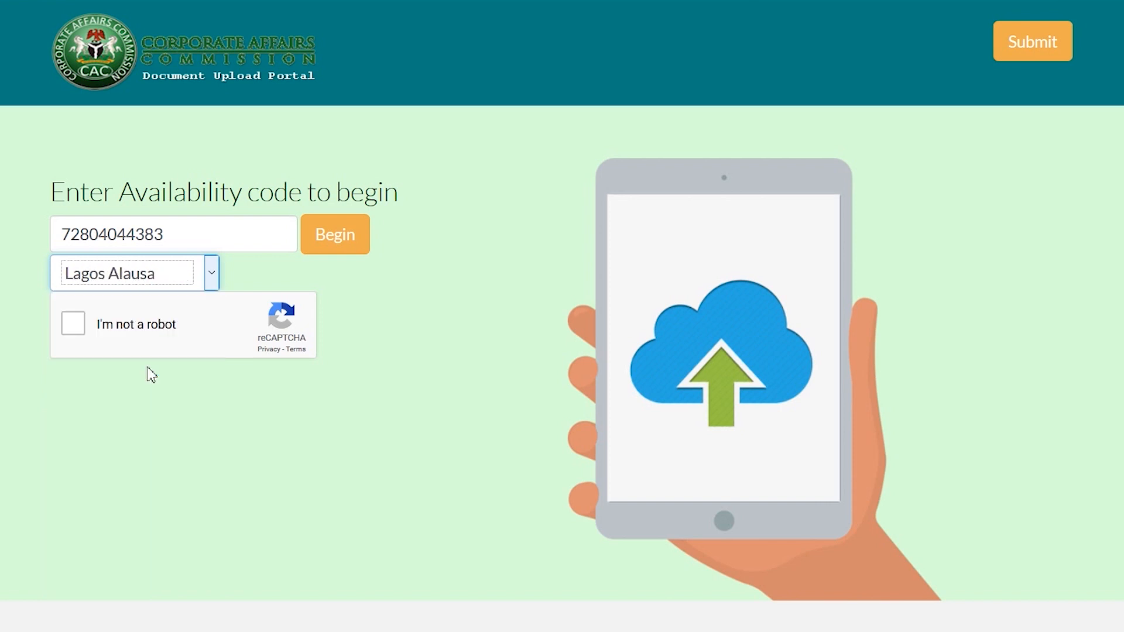
click(73, 324)
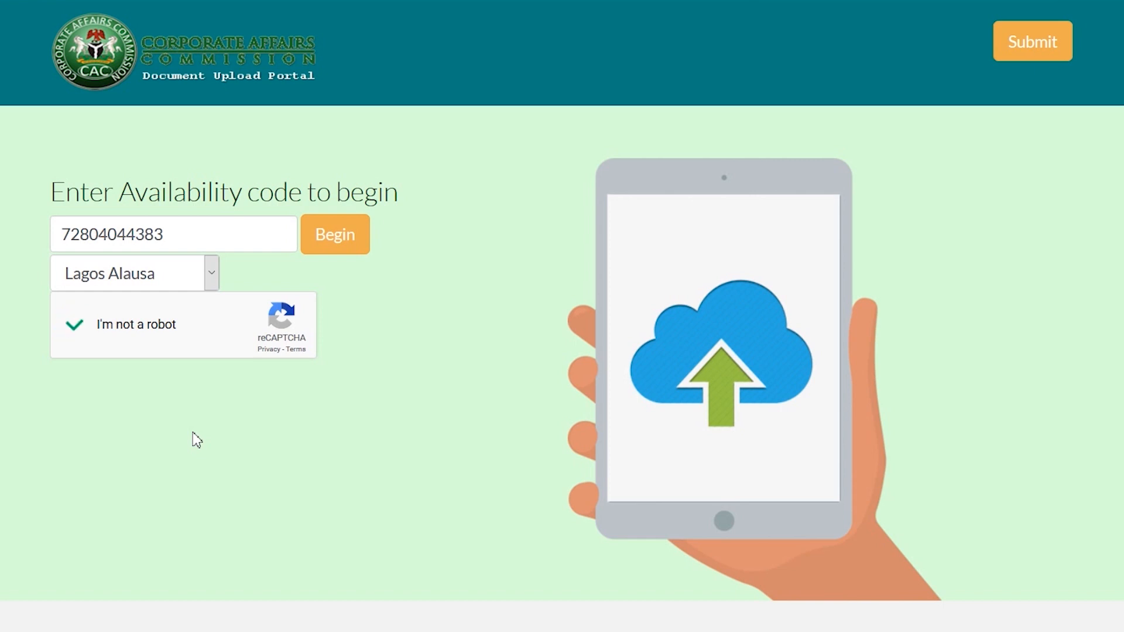
click(336, 240)
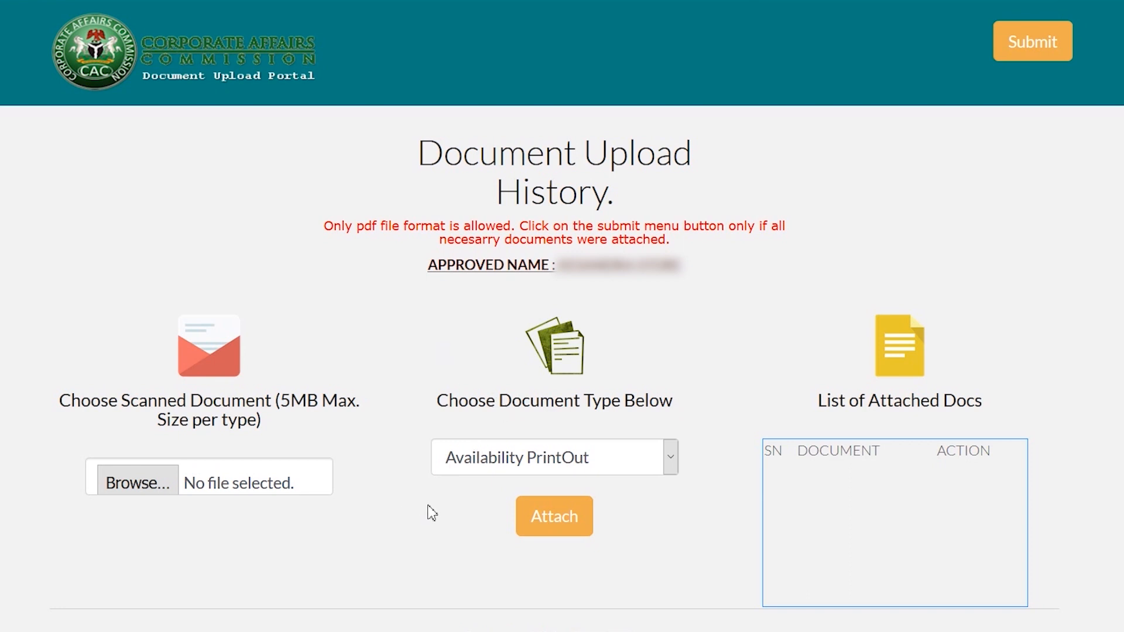
- Attach the Availability Printout PDF as the Availability PrintOut document type
click(612, 471)
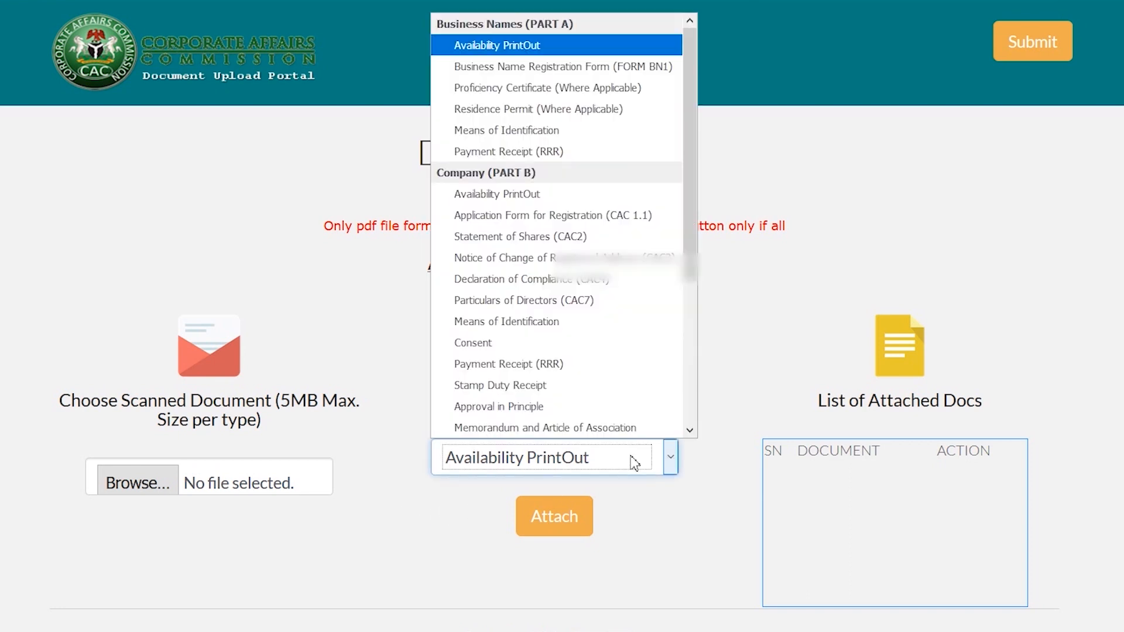
click(542, 55)
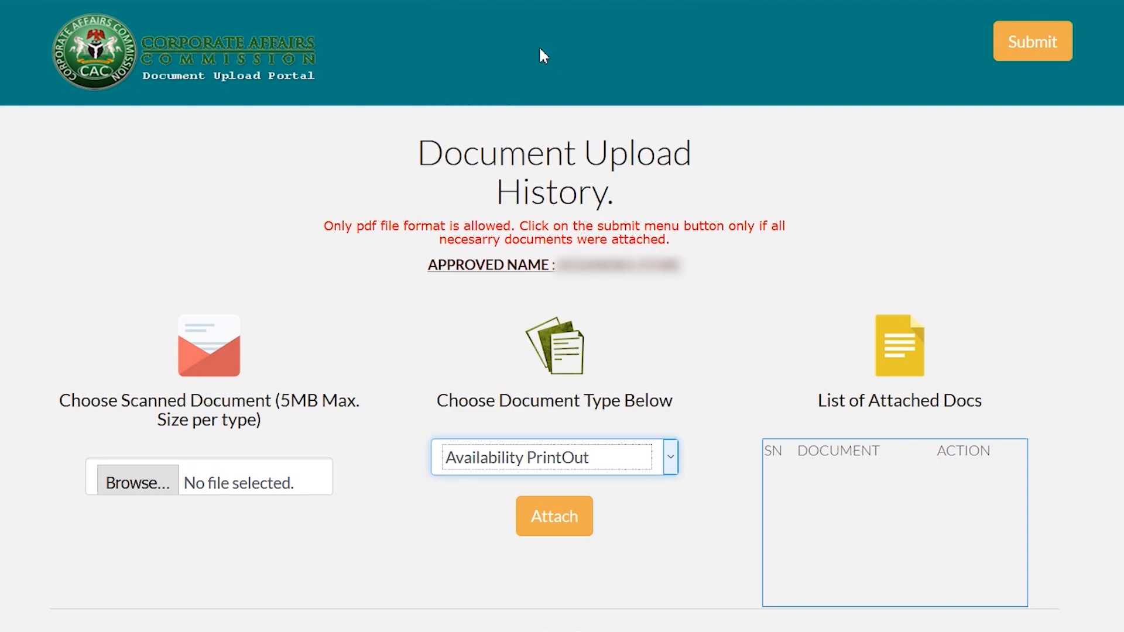
click(149, 490)
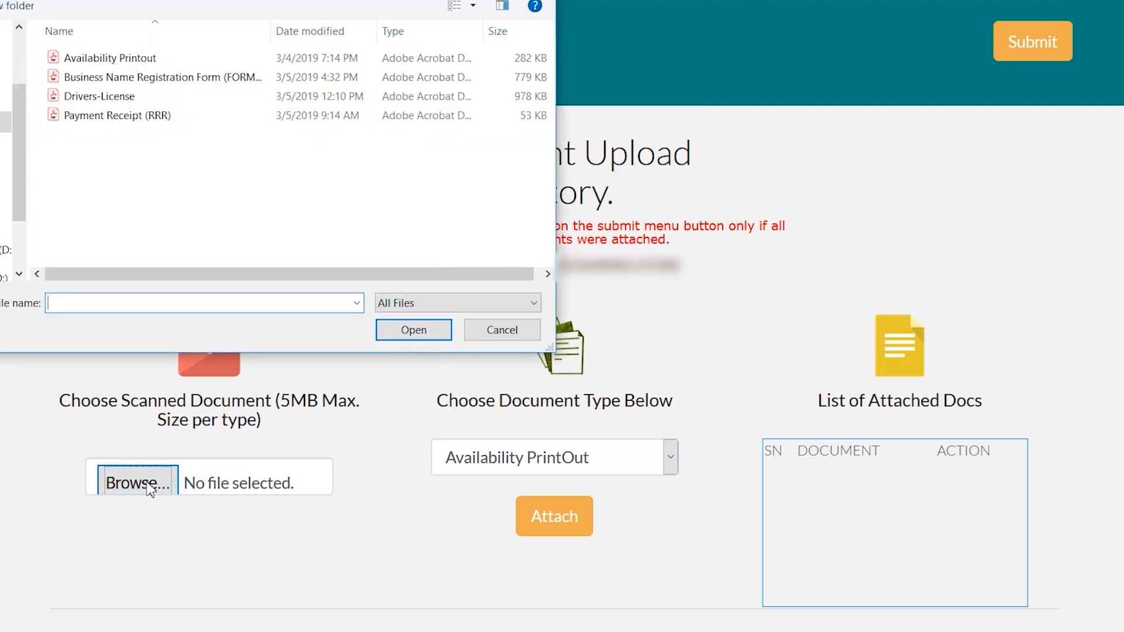
click(145, 61)
double_click(144, 61)
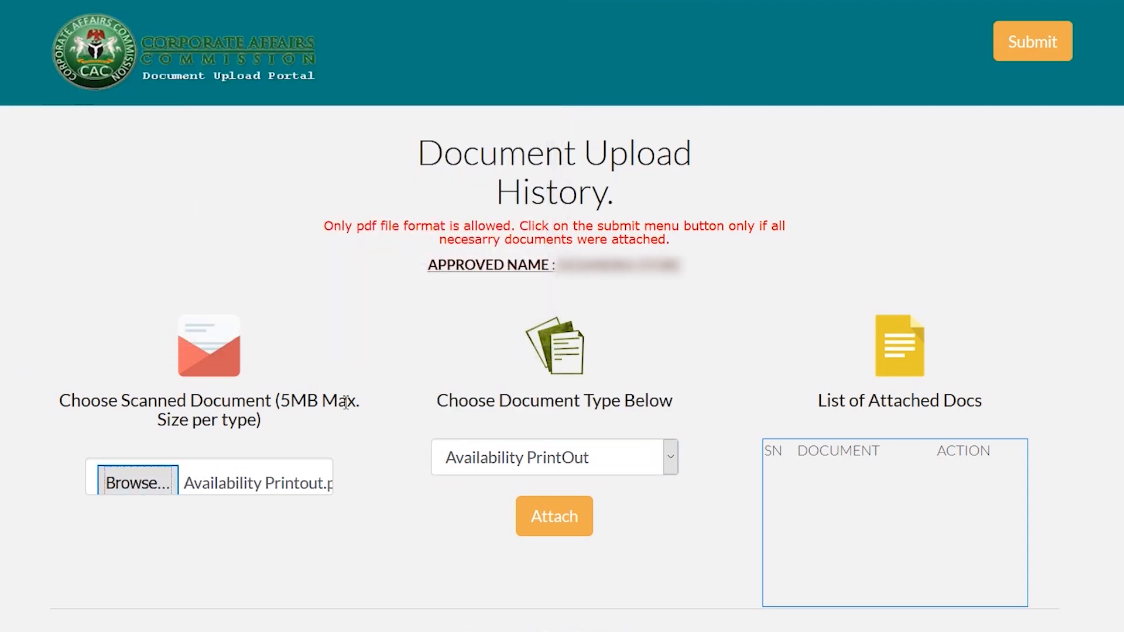
click(565, 519)
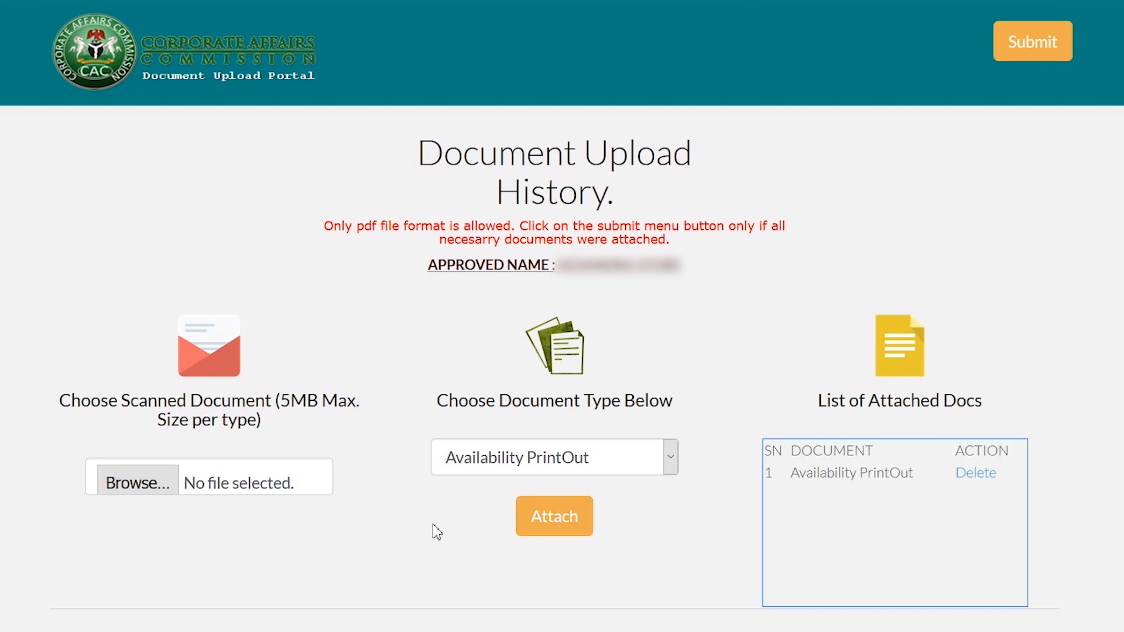
- Attach the registration form PDF as the Business Name Registration Form document type
click(671, 463)
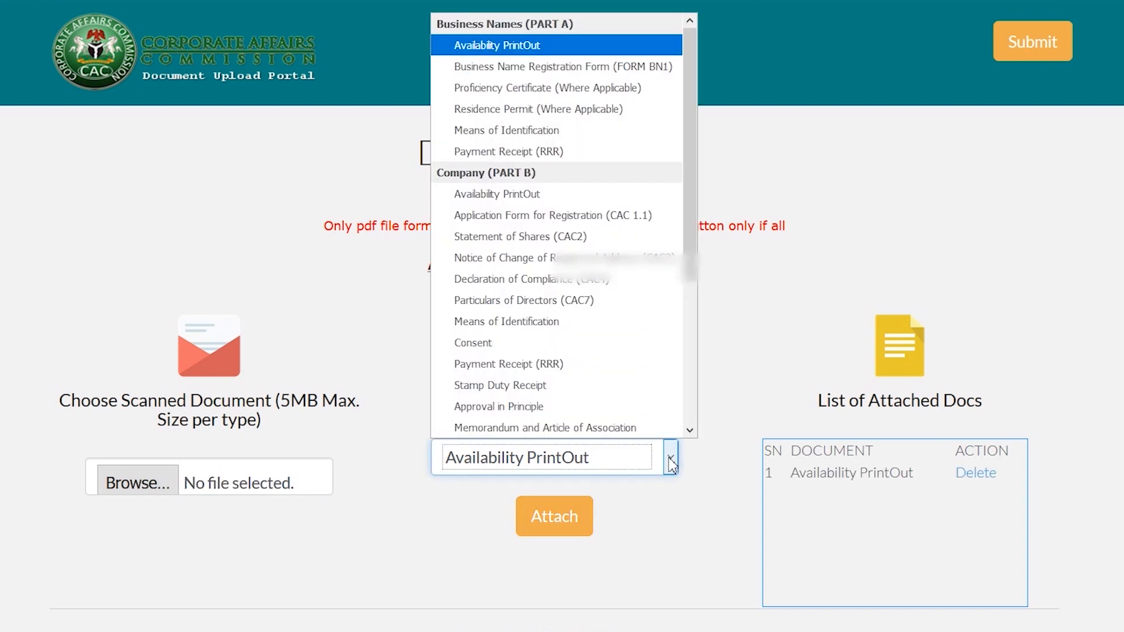
click(628, 69)
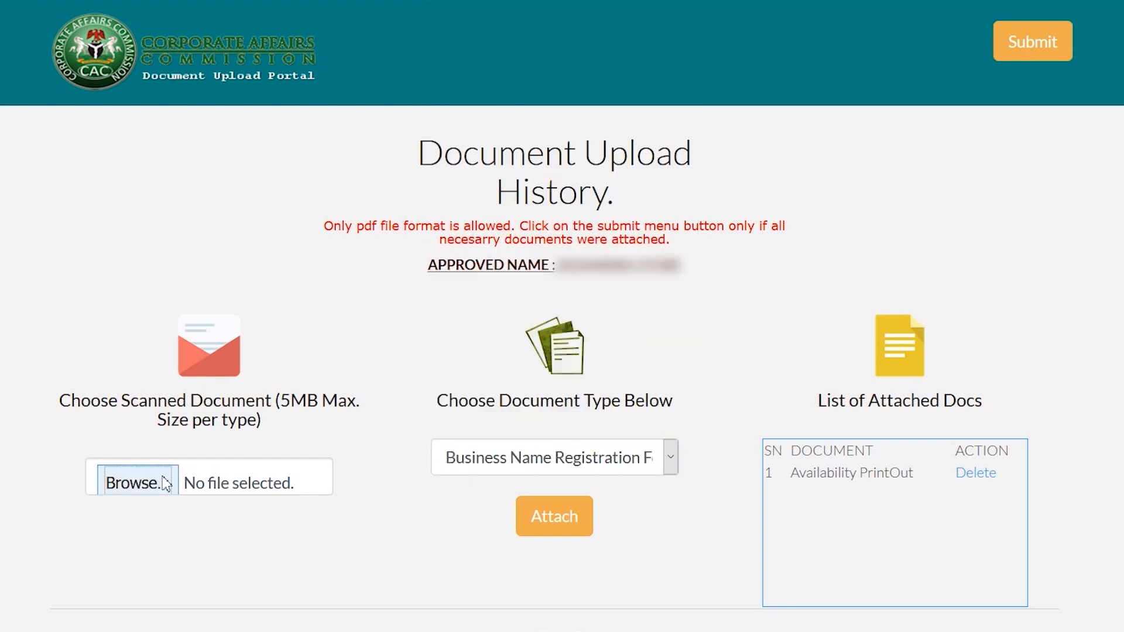
click(157, 483)
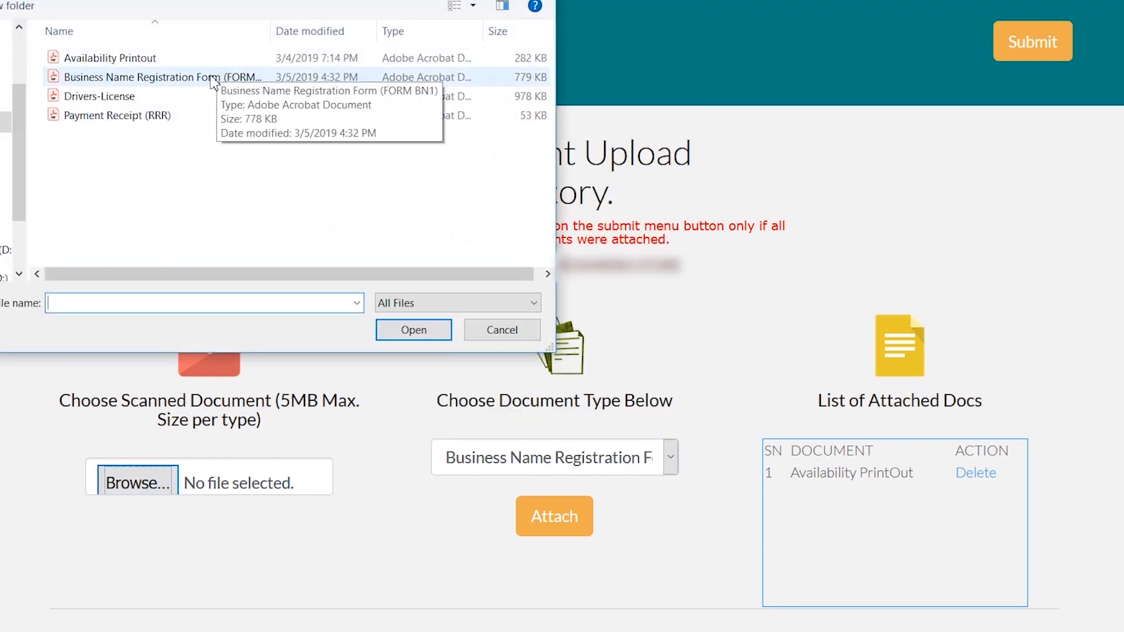
double_click(213, 80)
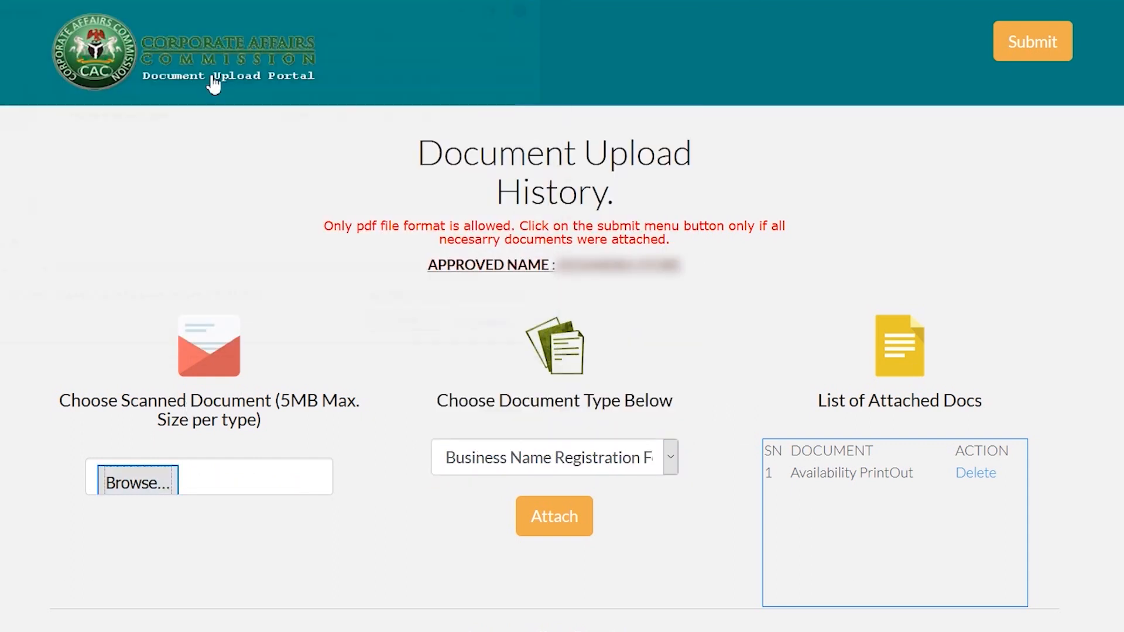
click(564, 524)
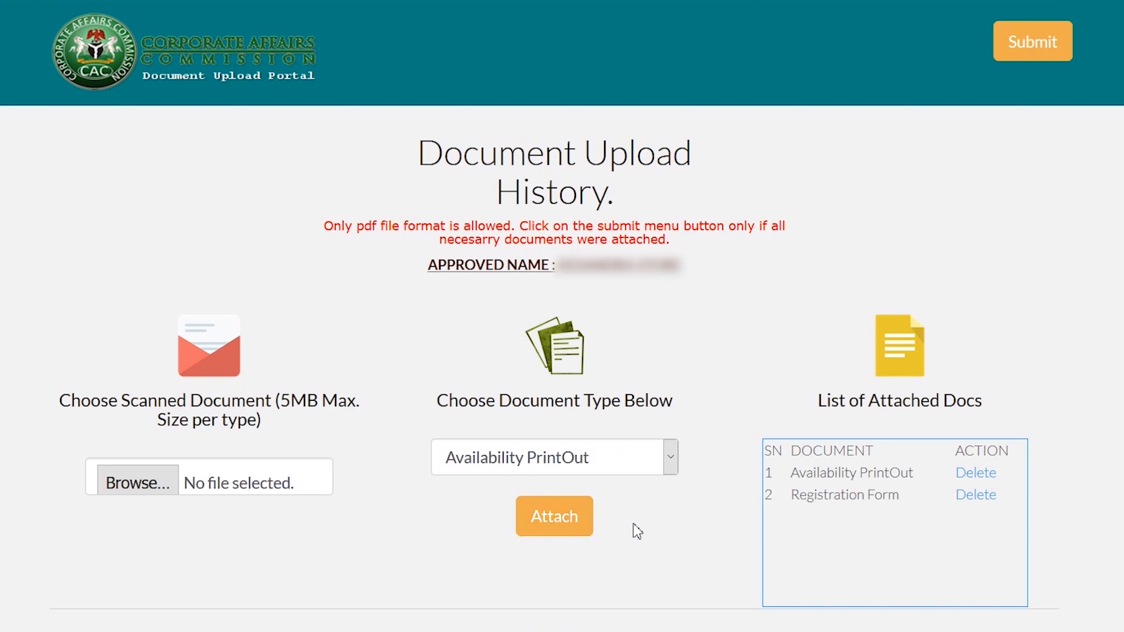
- Set the document type to Means of Identification, then submit the attached documents
click(671, 457)
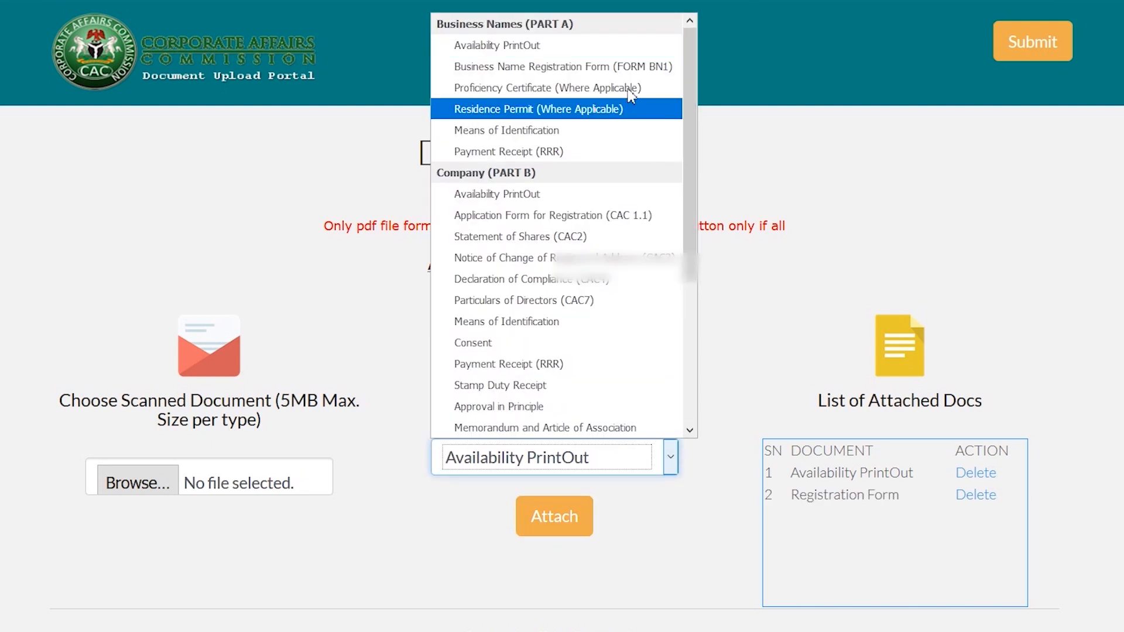
click(609, 136)
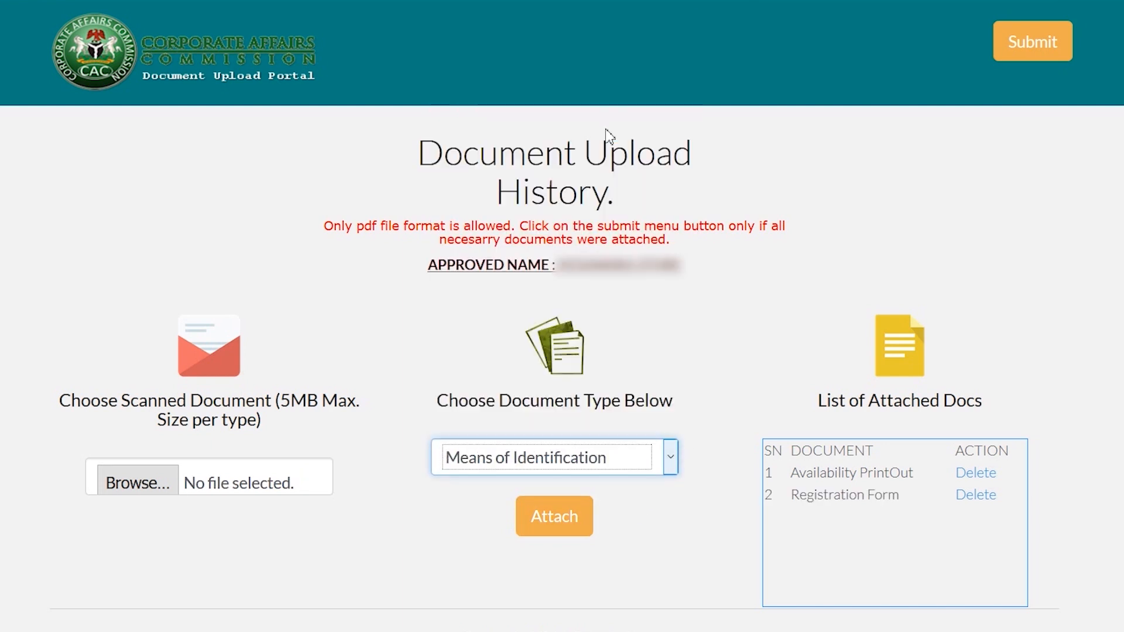
click(146, 484)
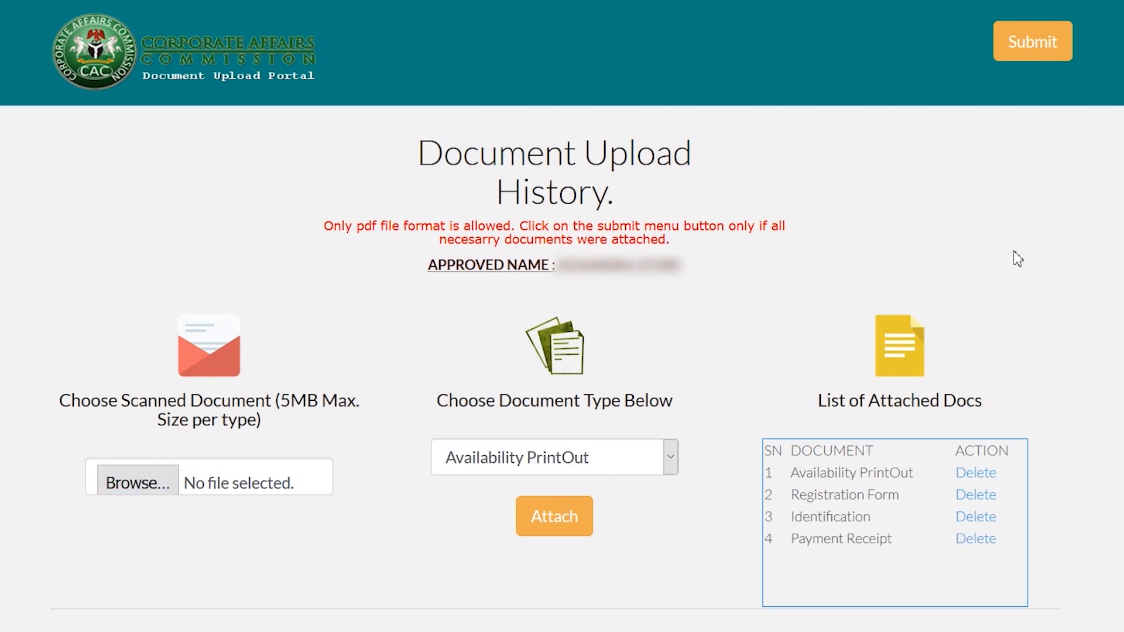
click(1039, 46)
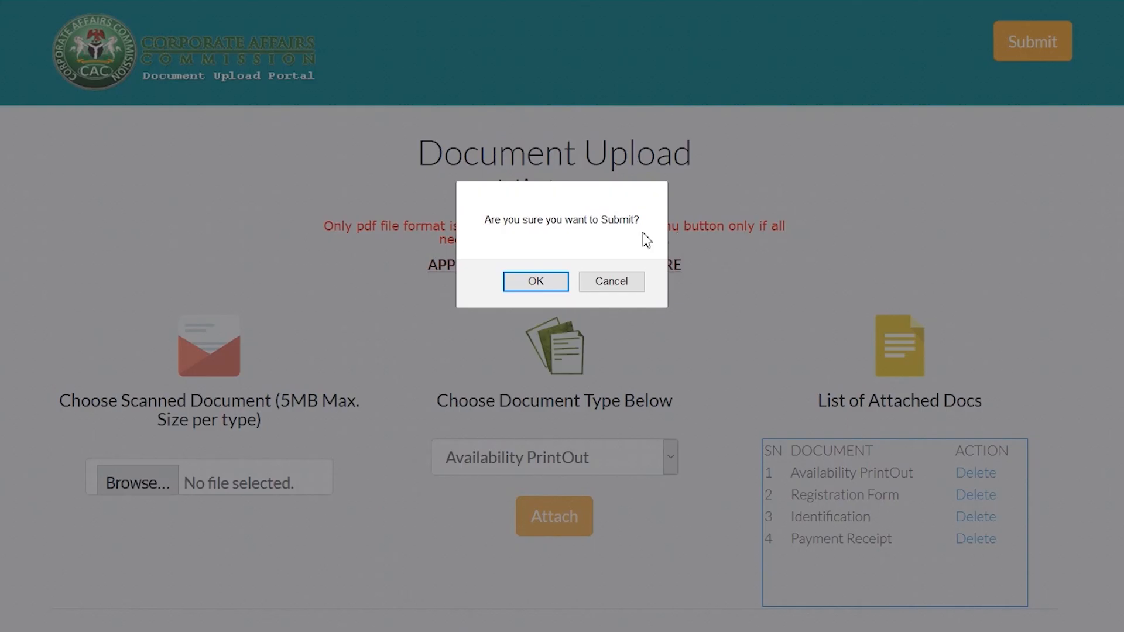
- Confirm the submission and paste the availability code back into the code field
click(536, 282)
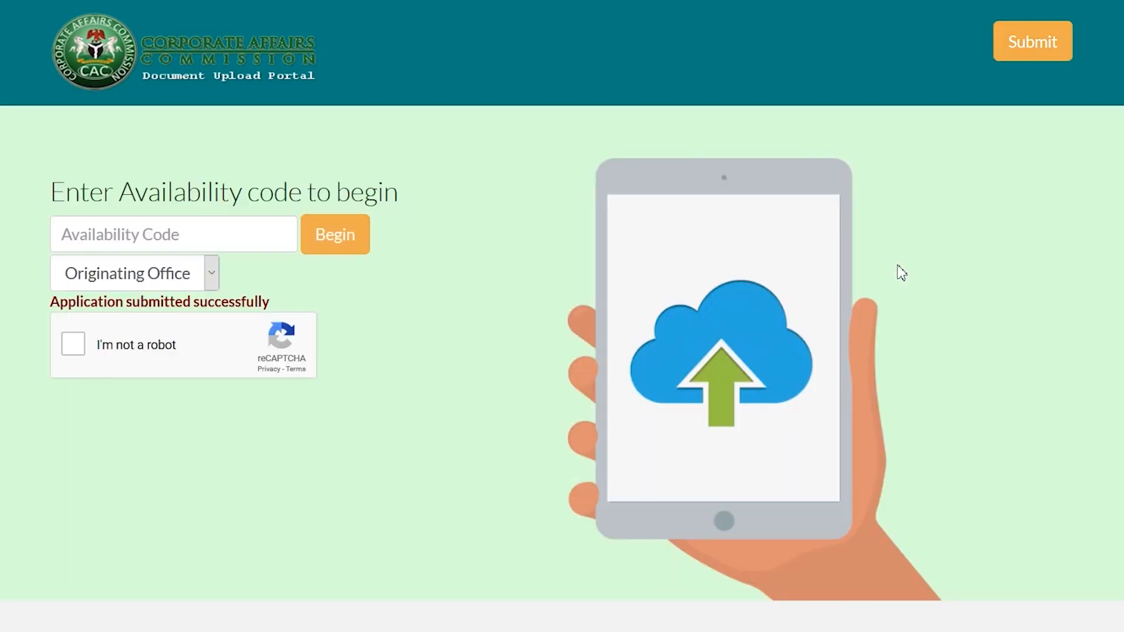
click(214, 231)
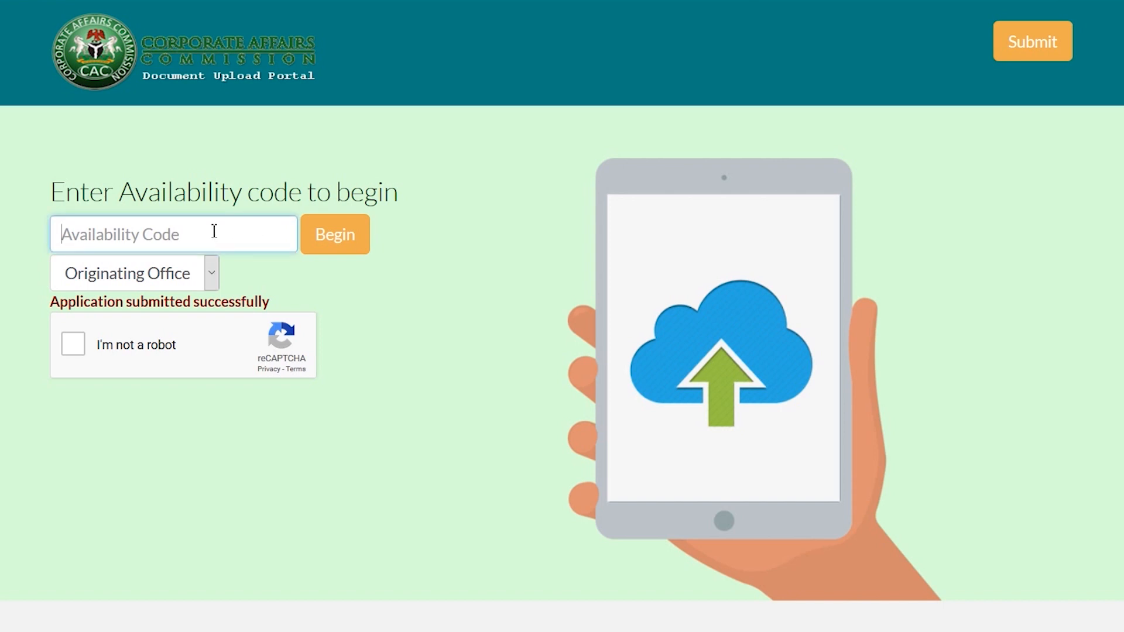
right_click(214, 231)
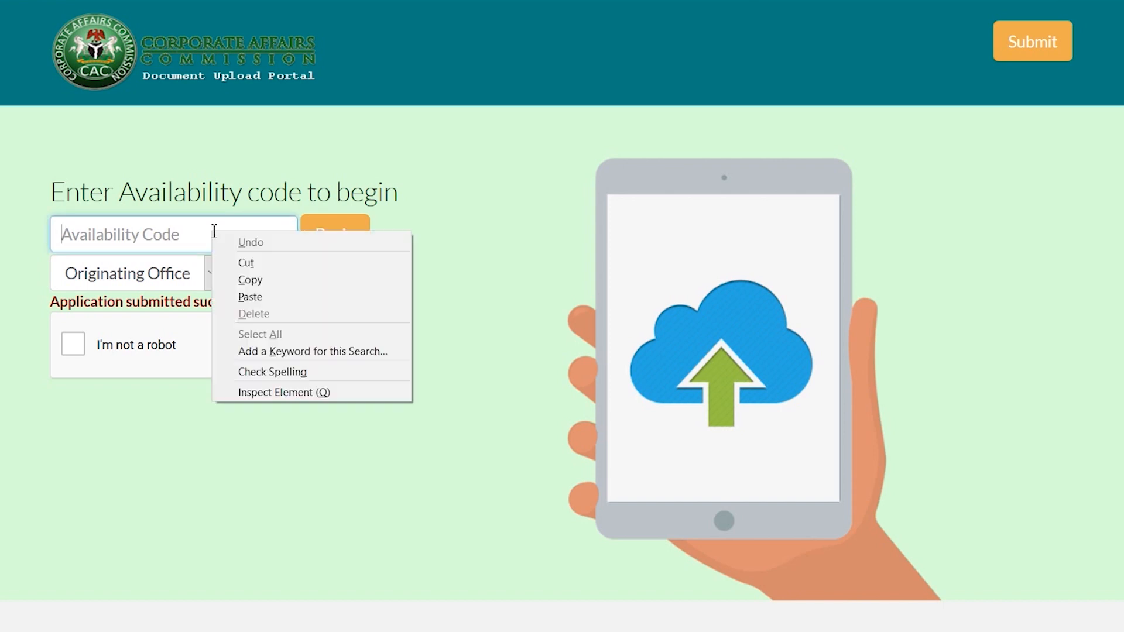
click(270, 297)
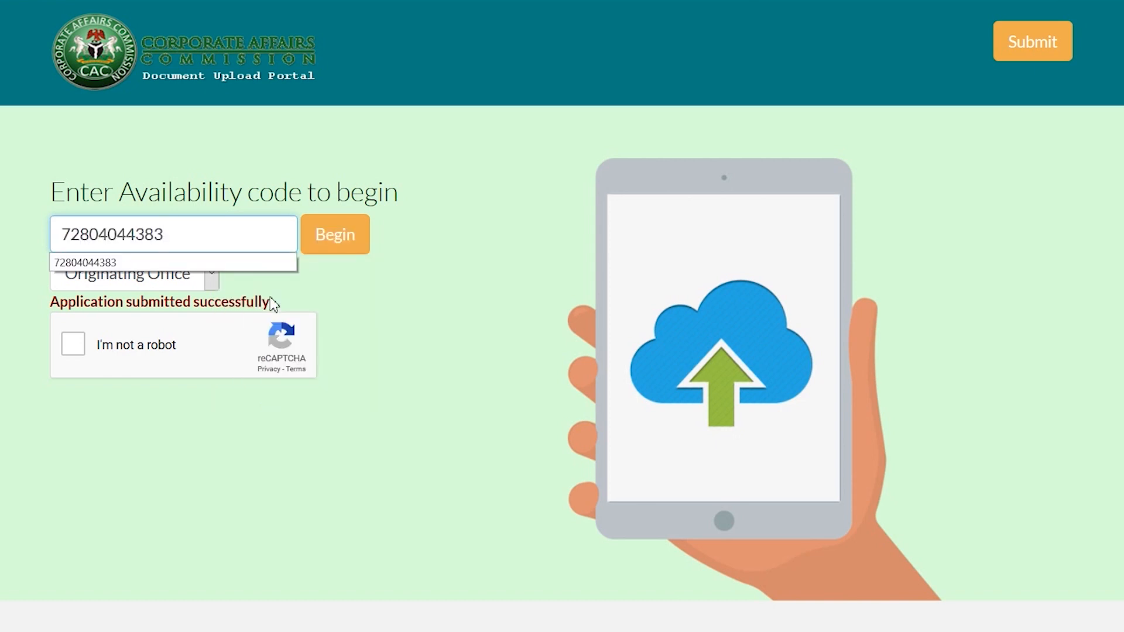
click(128, 262)
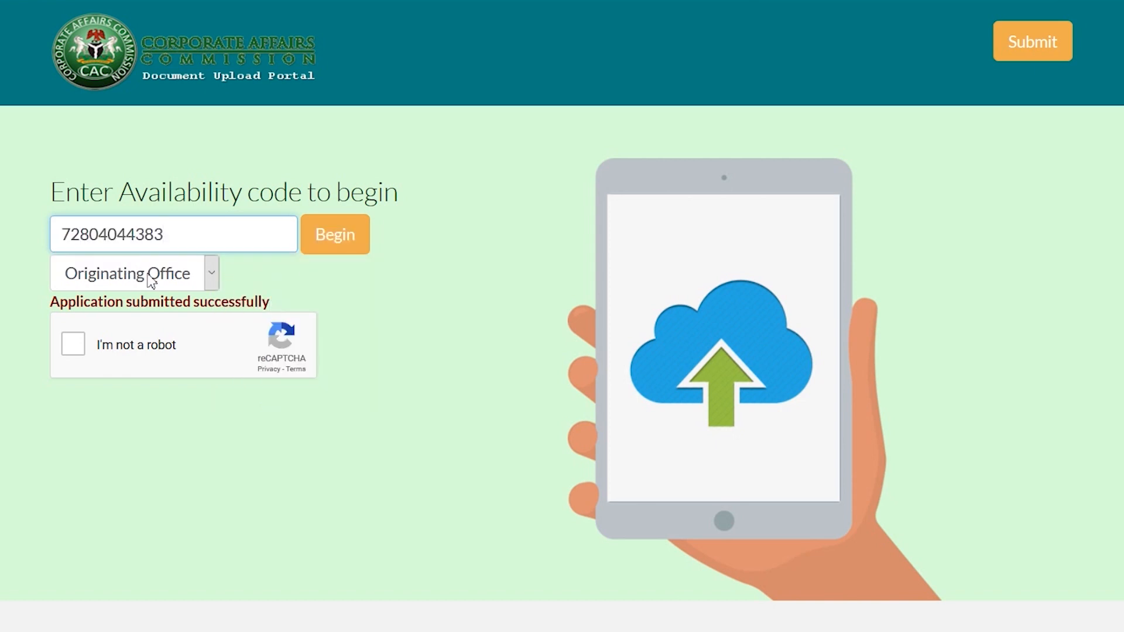
- Choose Lagos Alausa as originating office, pass the robot check, and reopen the upload page
click(214, 274)
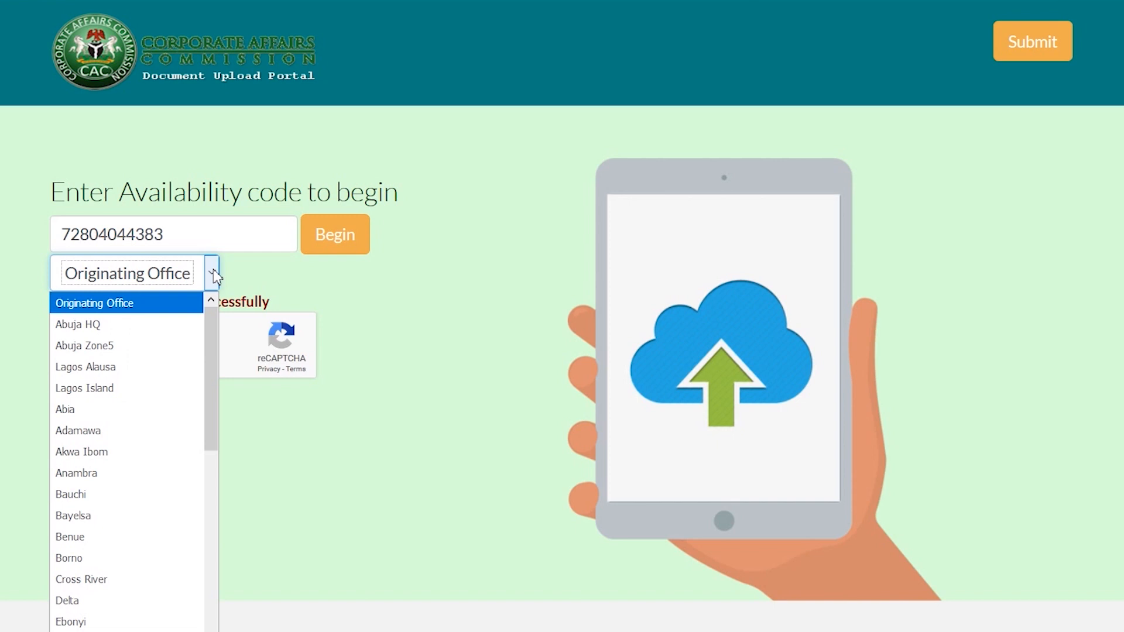
click(126, 369)
click(75, 345)
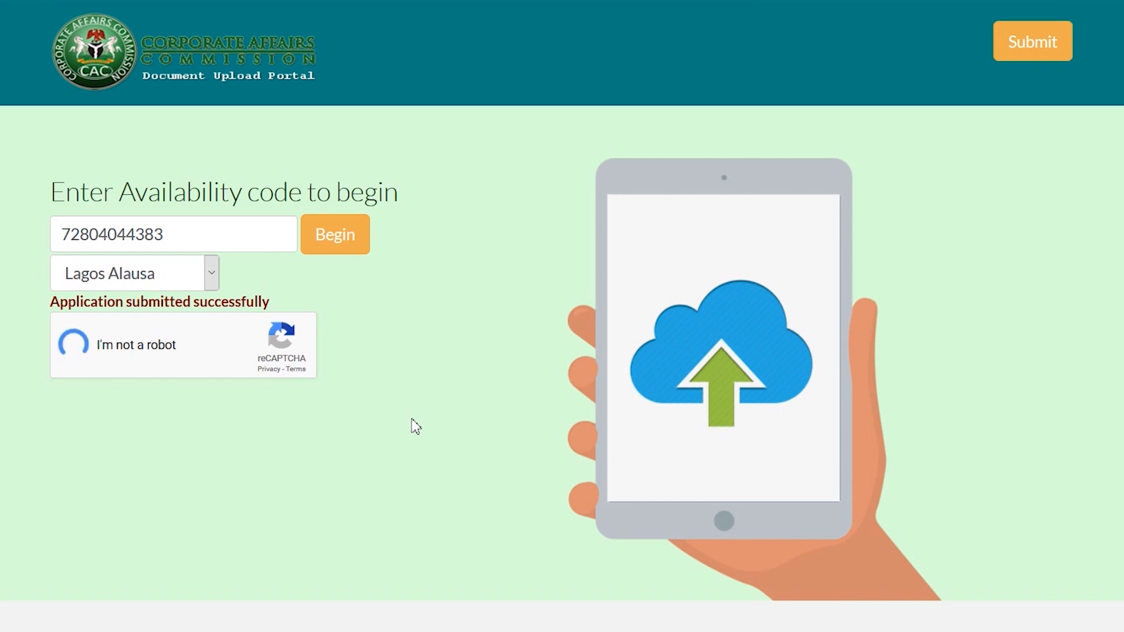
click(339, 244)
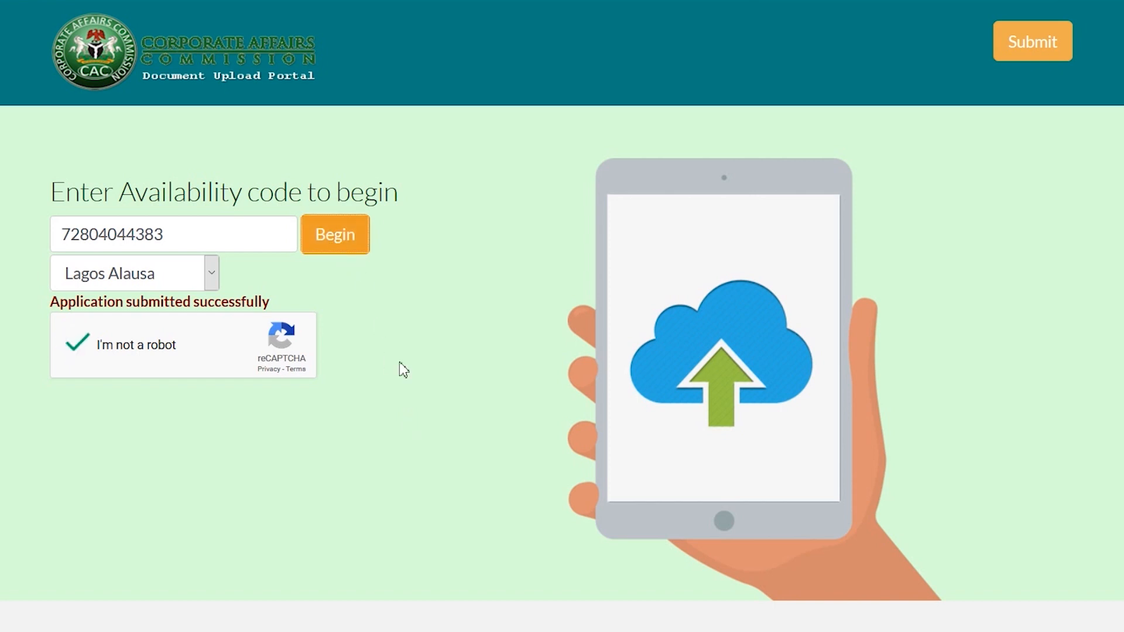